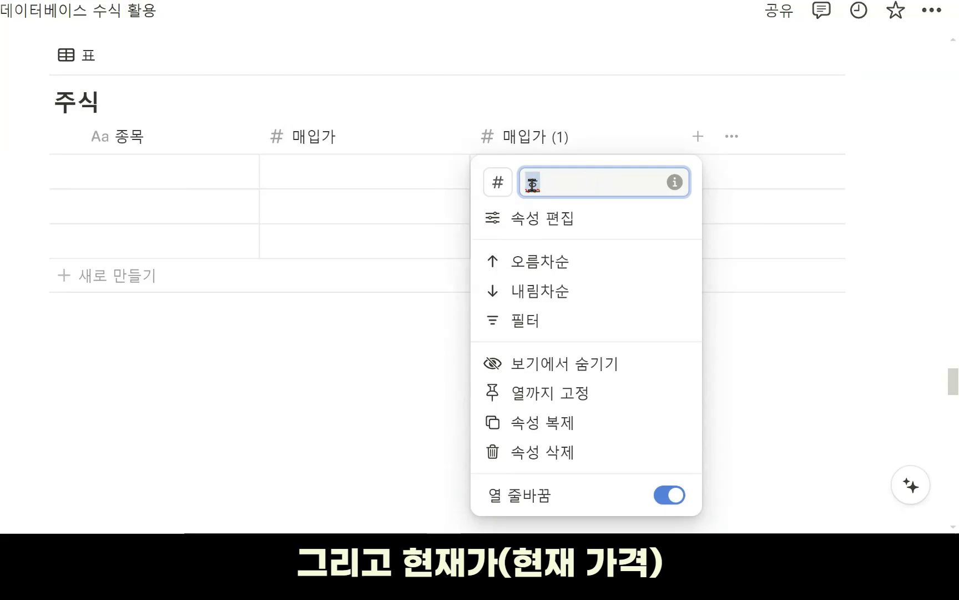
Rename the duplicated number property to 현재가 and narrow the 매입가 column
text(ㅕ)
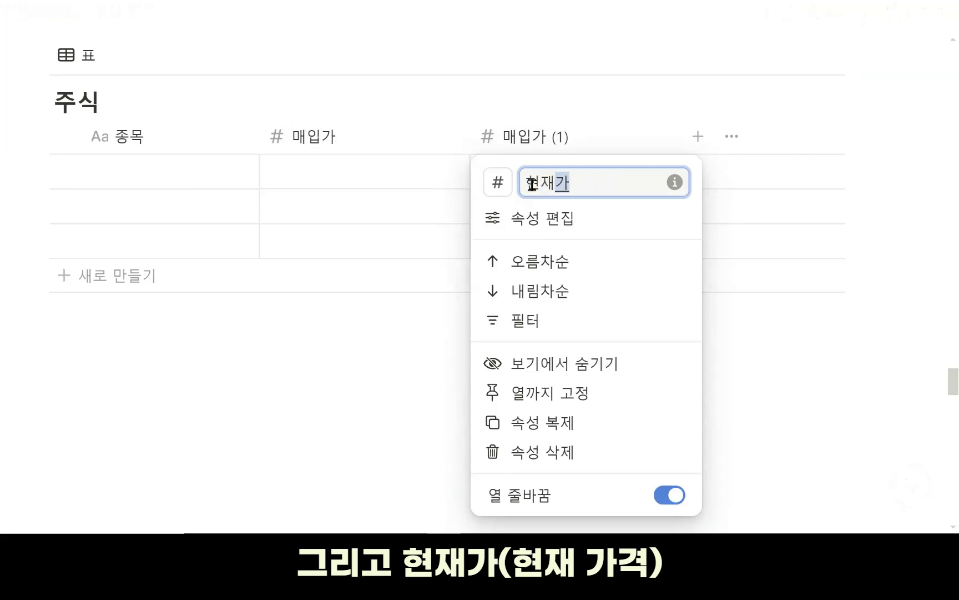
click(437, 193)
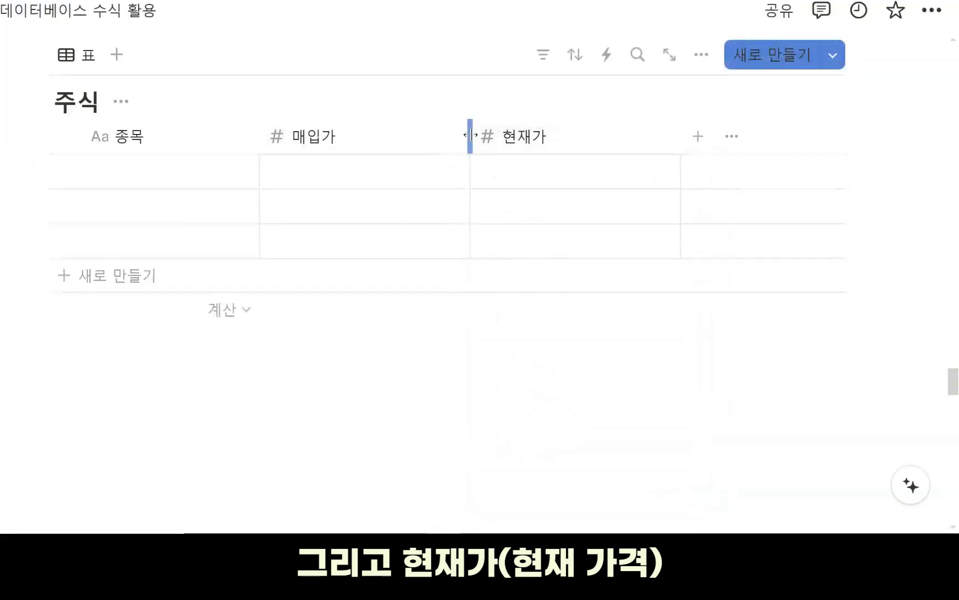
drag(474, 136, 406, 136)
Duplicate the 현재가 property as a new number column named 수량, and narrow both columns
click(438, 138)
click(522, 421)
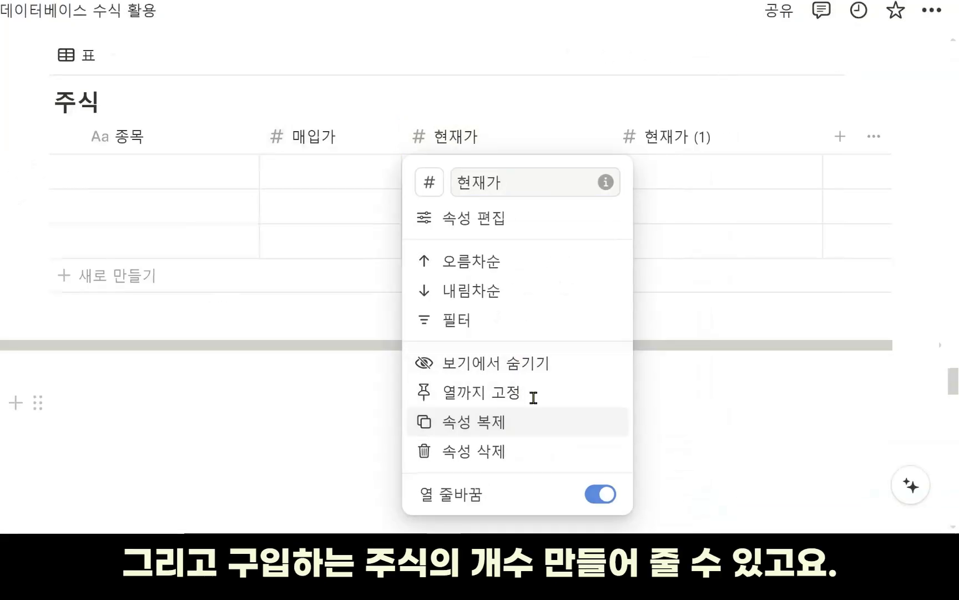
click(721, 149)
drag(738, 182, 664, 182)
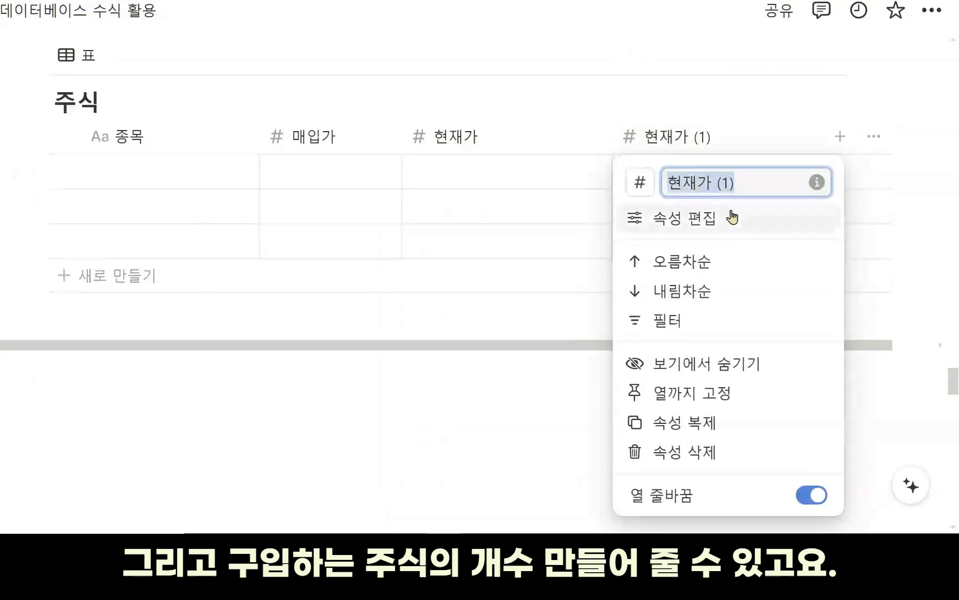
text(수랴)
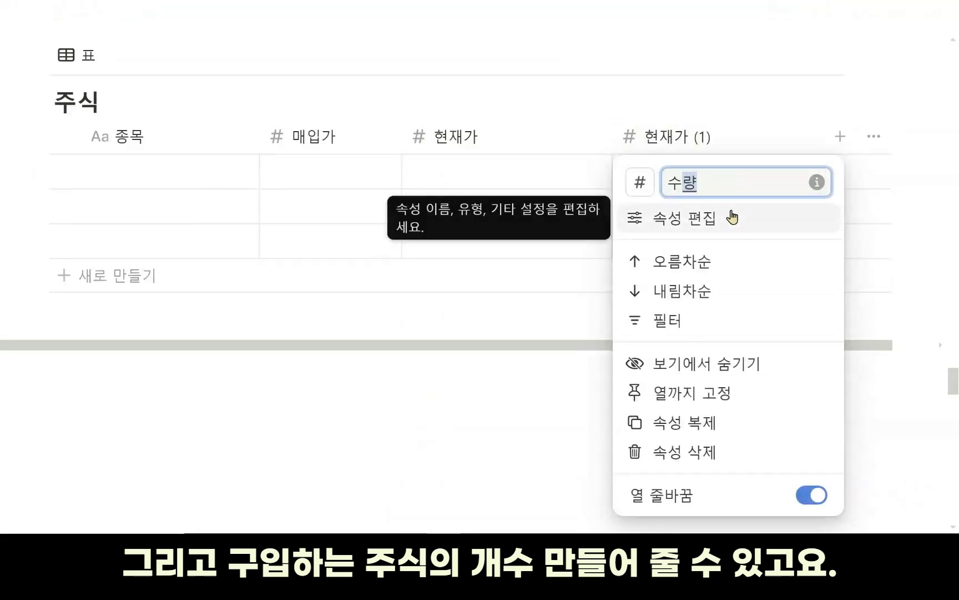
click(610, 151)
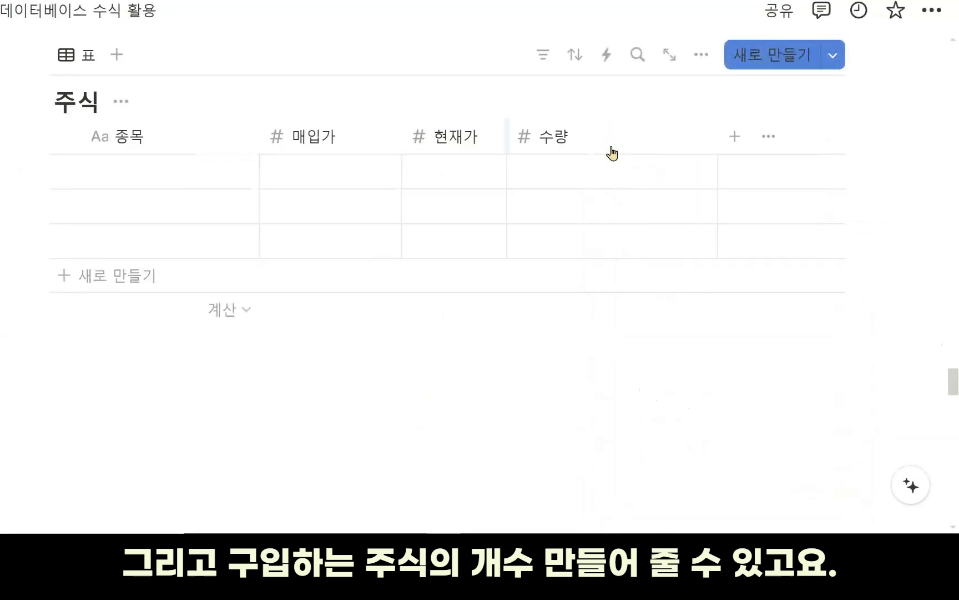
drag(717, 134, 612, 178)
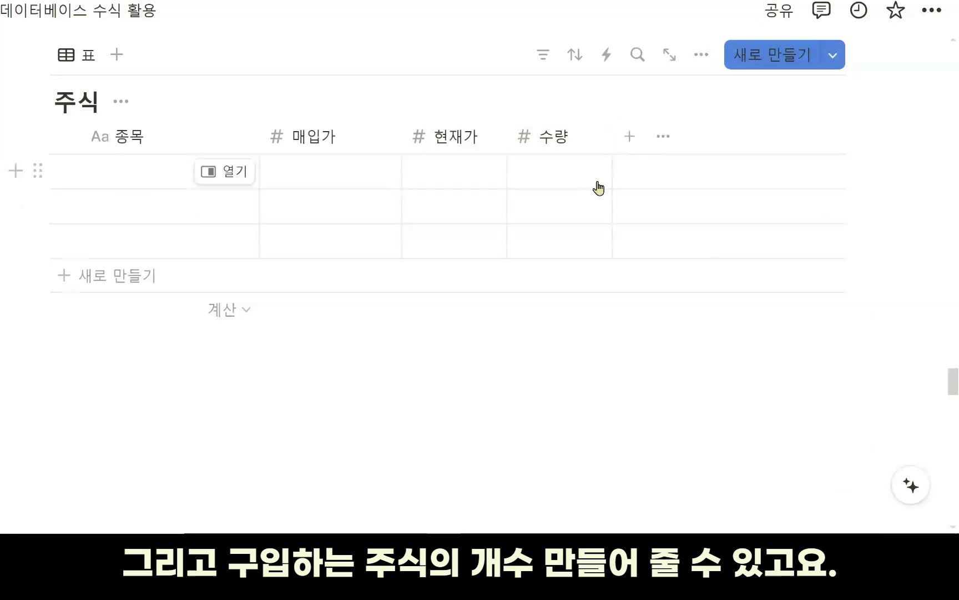
Fill the first row of the 주식 table with 종목 AA, 매입가 100,000, 수량 6 and 현재가 200,000
click(121, 178)
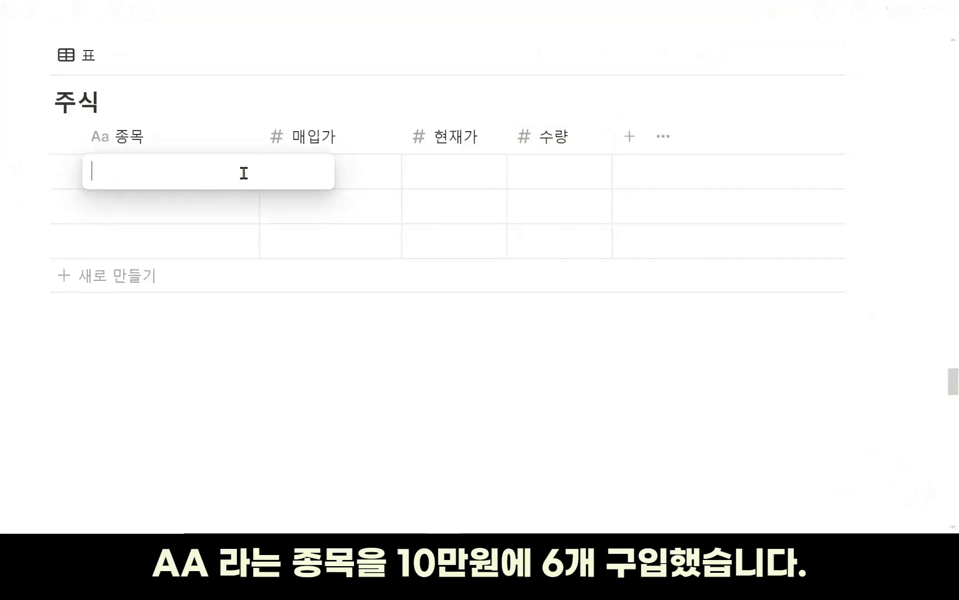
text(AA)
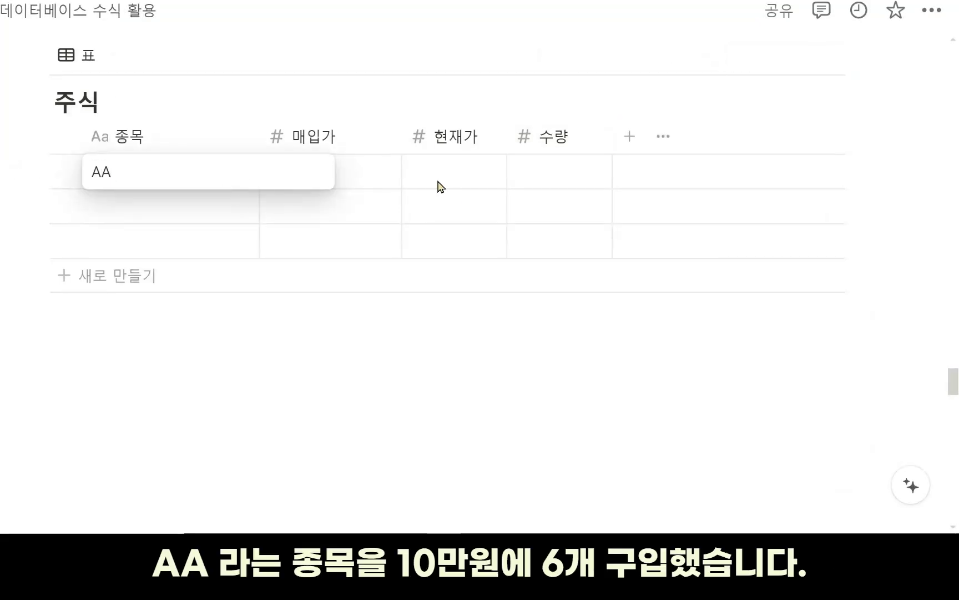
key(Return)
click(360, 171)
text(100,000)
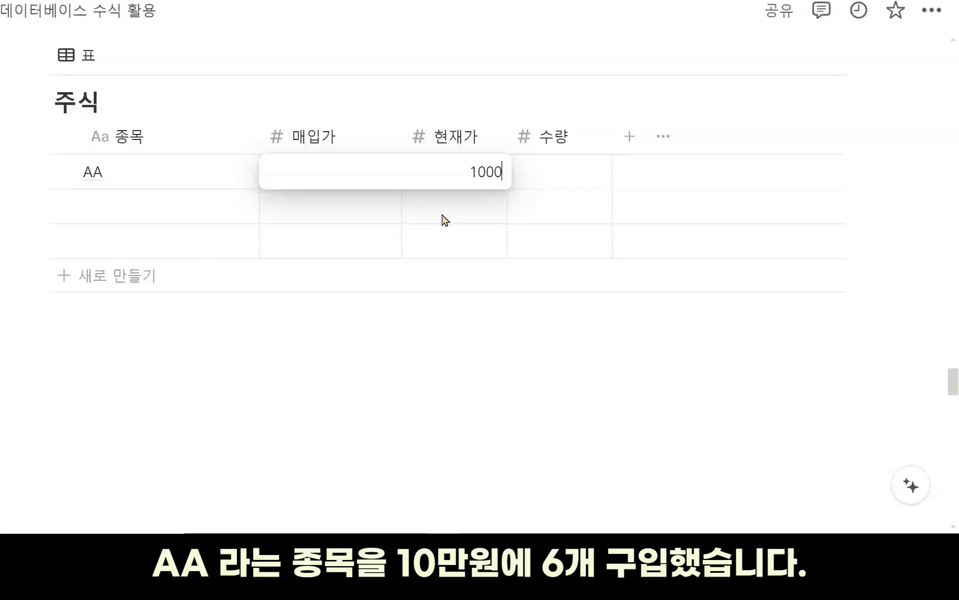
key(Return)
click(571, 181)
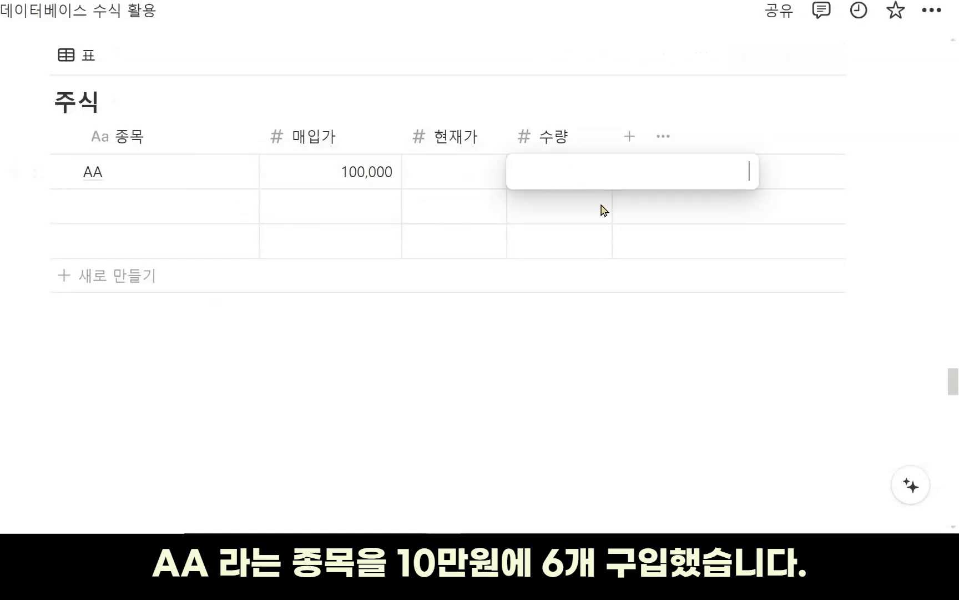
key(Return)
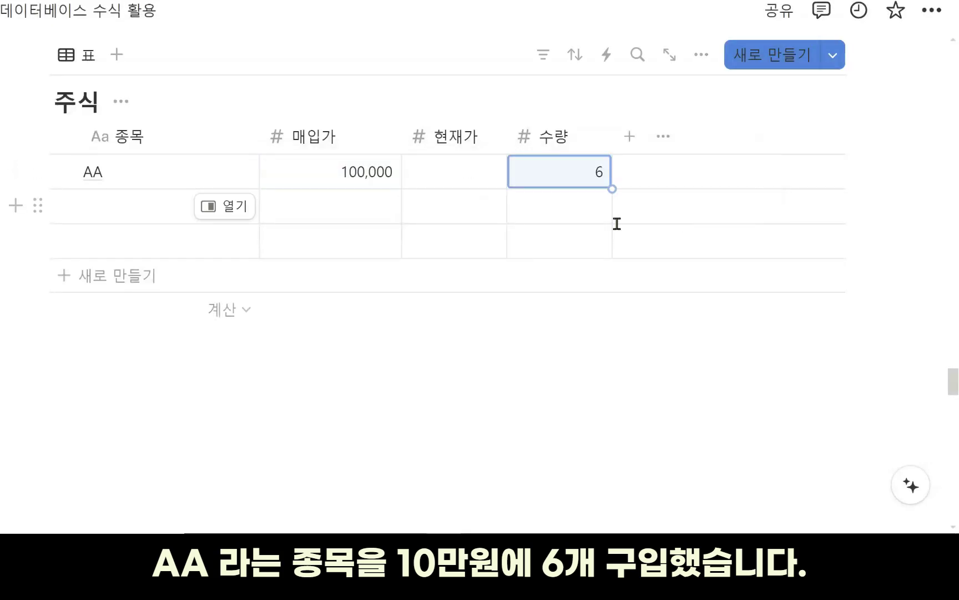
click(468, 172)
text(200,)
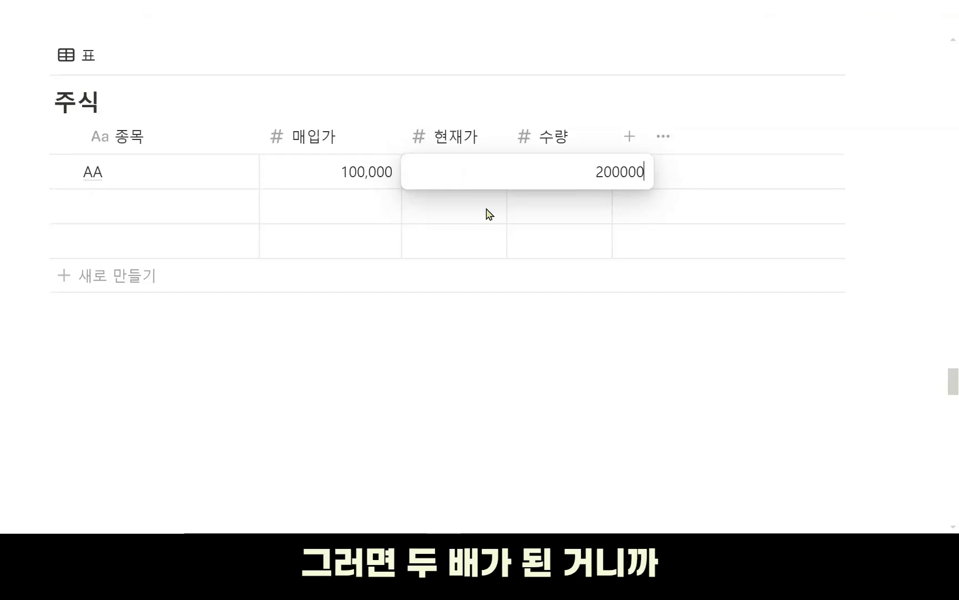
text(000)
key(Return)
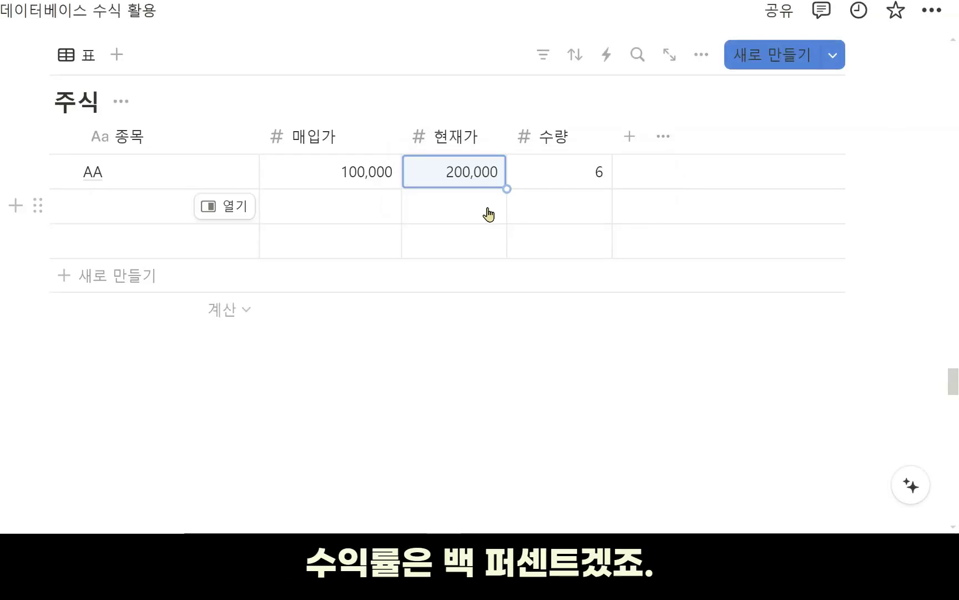
Add a new property of type 수식 (formula) after the 수량 column
click(643, 144)
scroll(722, 306, down, 4)
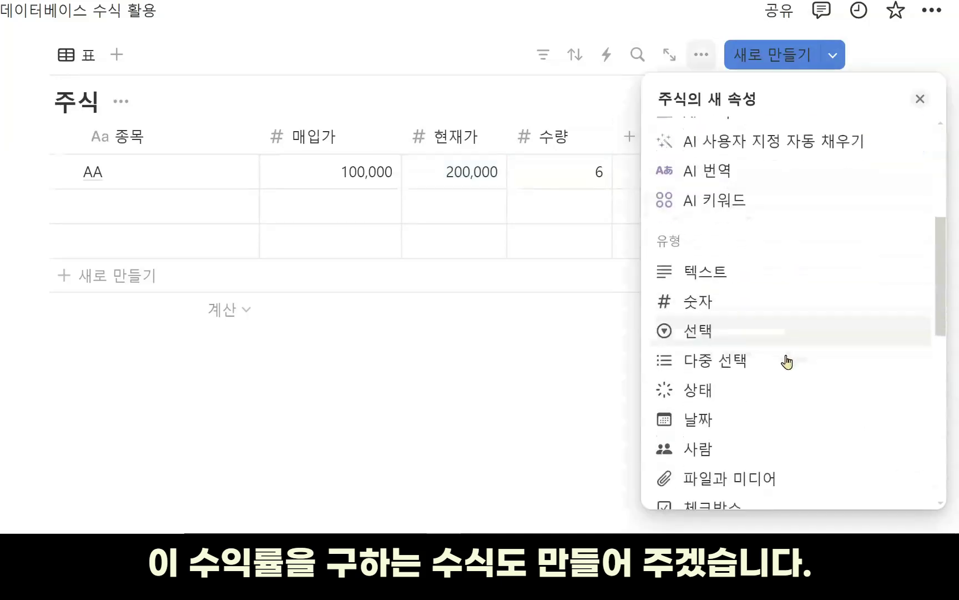
scroll(791, 367, down, 6)
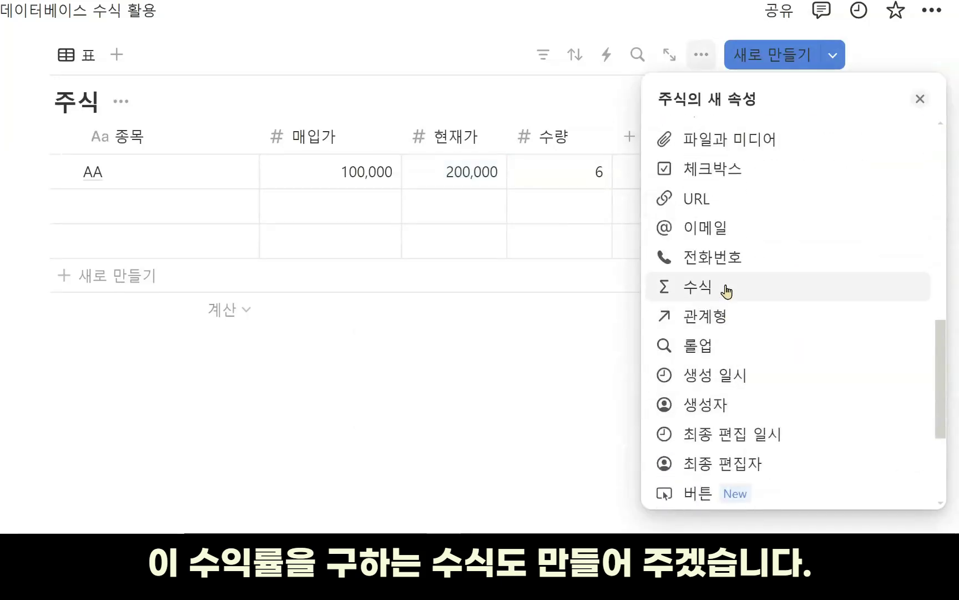
click(726, 290)
Set the new property's formula to (현재가-매입가)/매입가 and save it
click(816, 210)
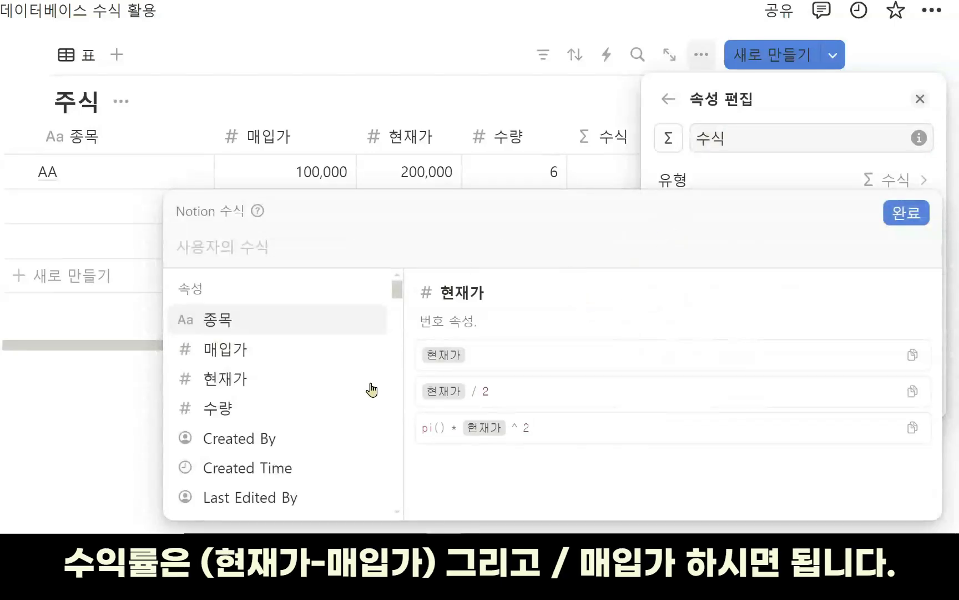
click(346, 391)
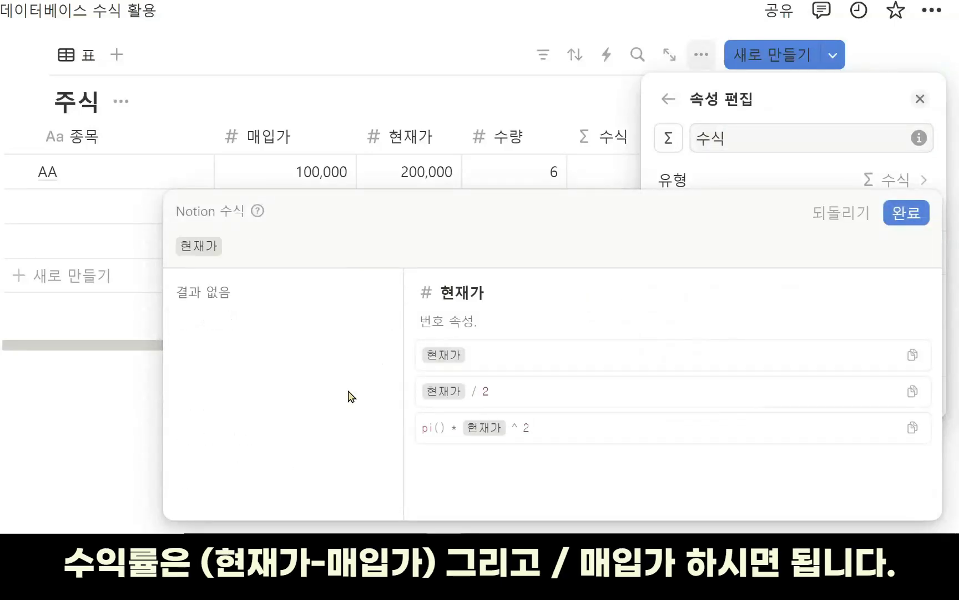
text(-)
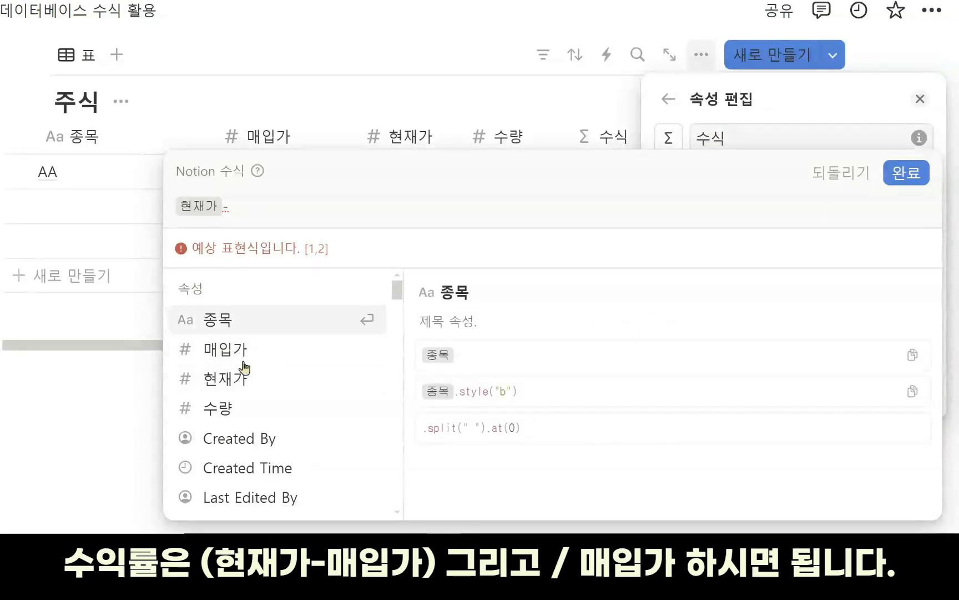
click(245, 352)
click(172, 245)
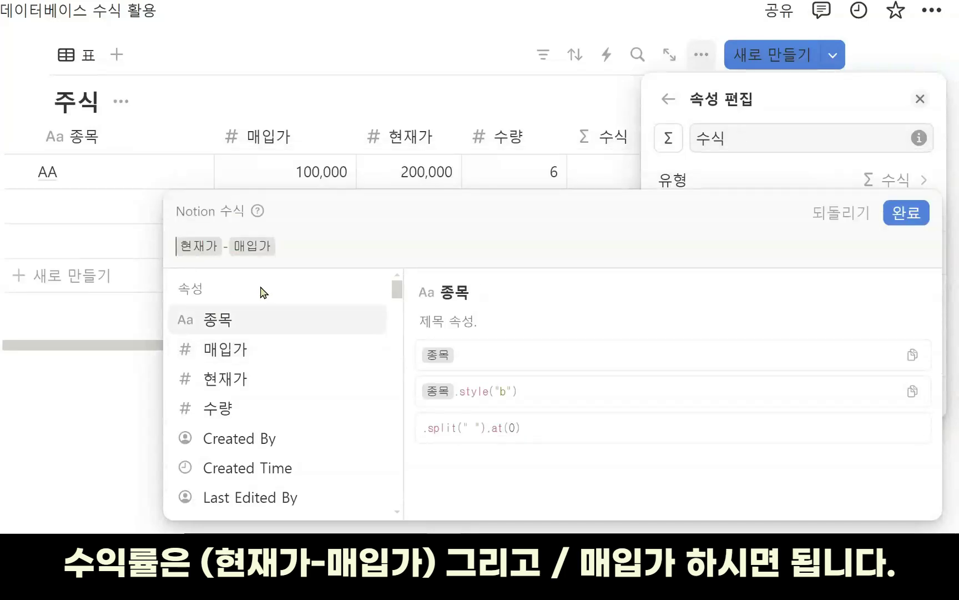
text(()
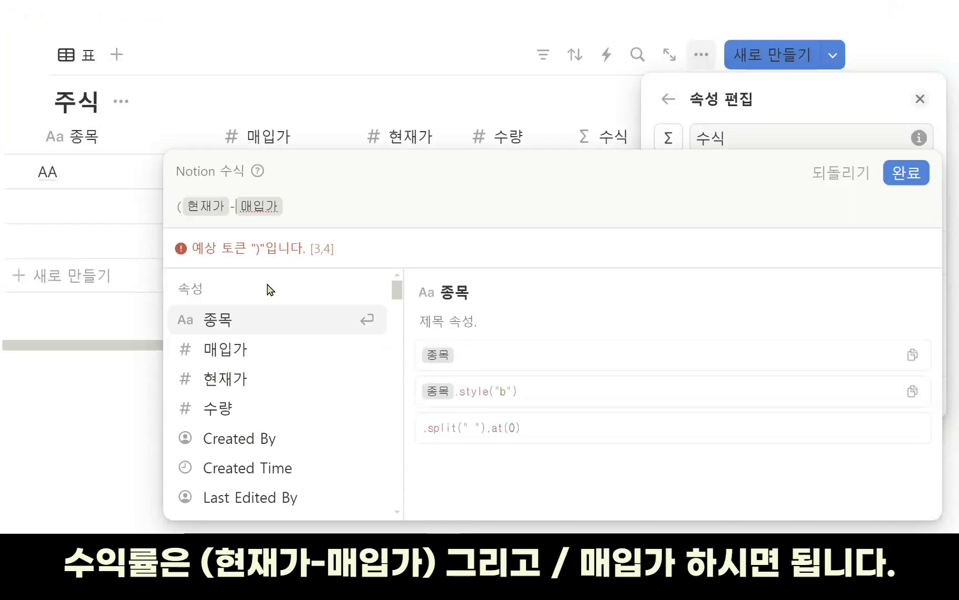
key(End)
text())
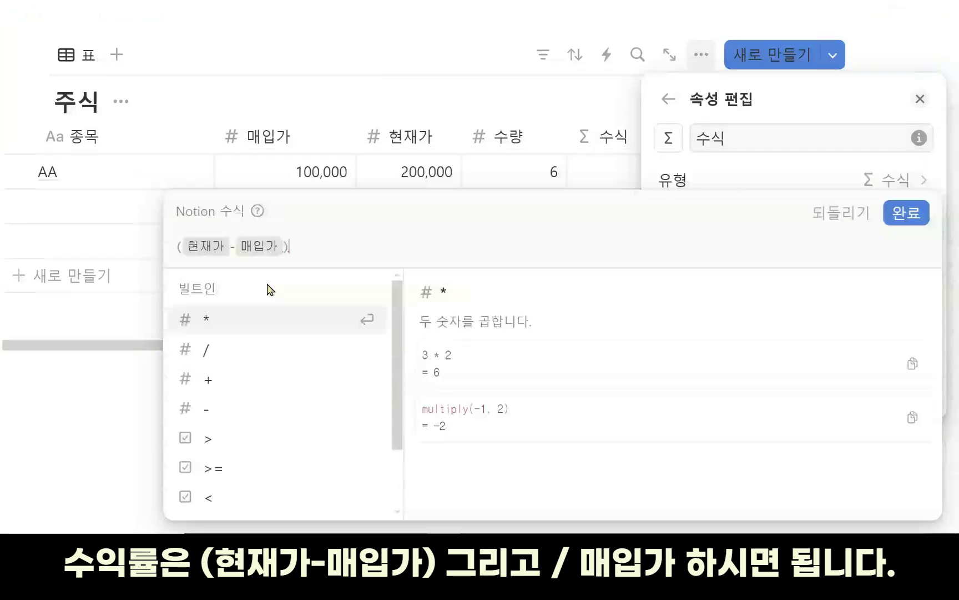
text(/)
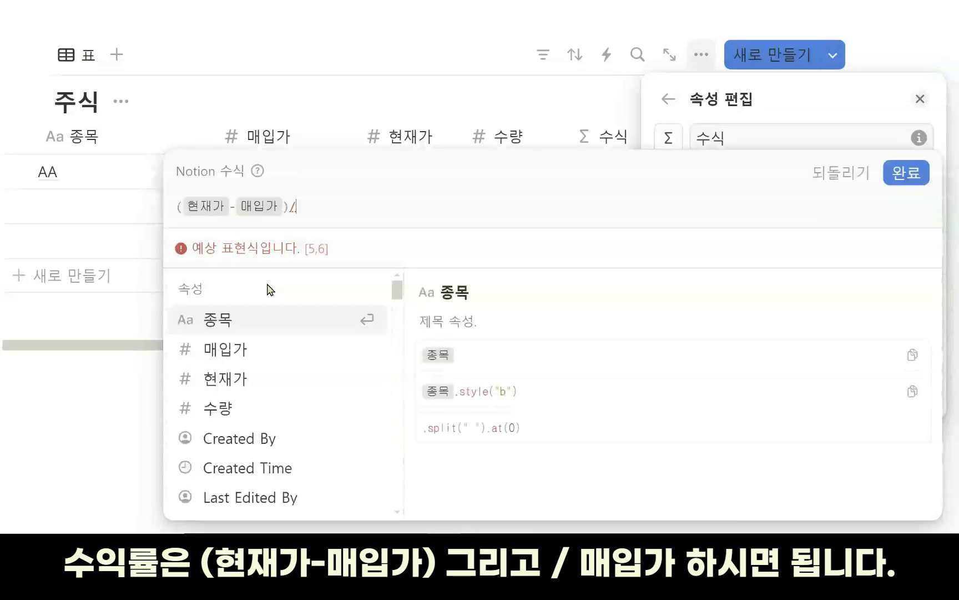
text(매입가)
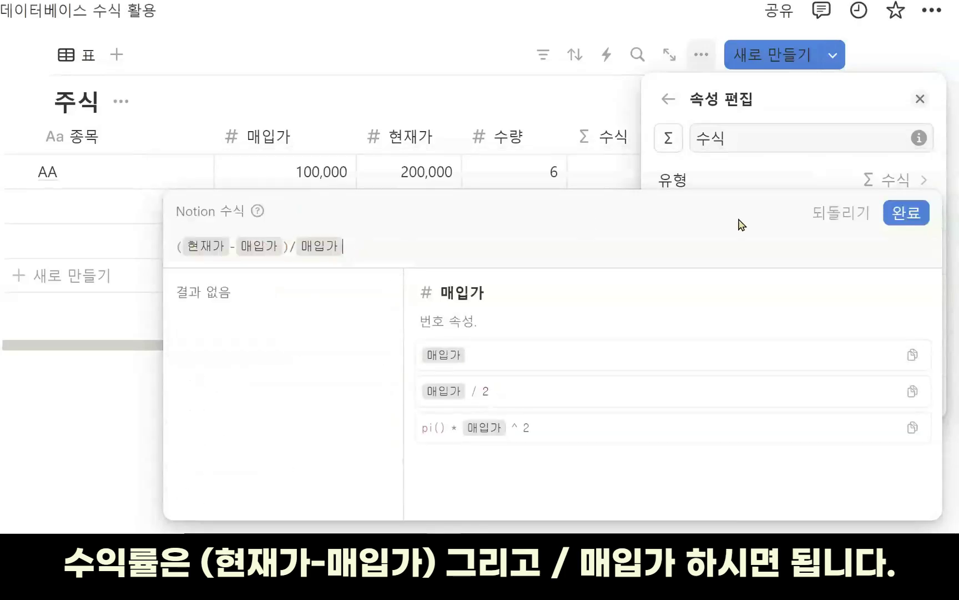
click(907, 213)
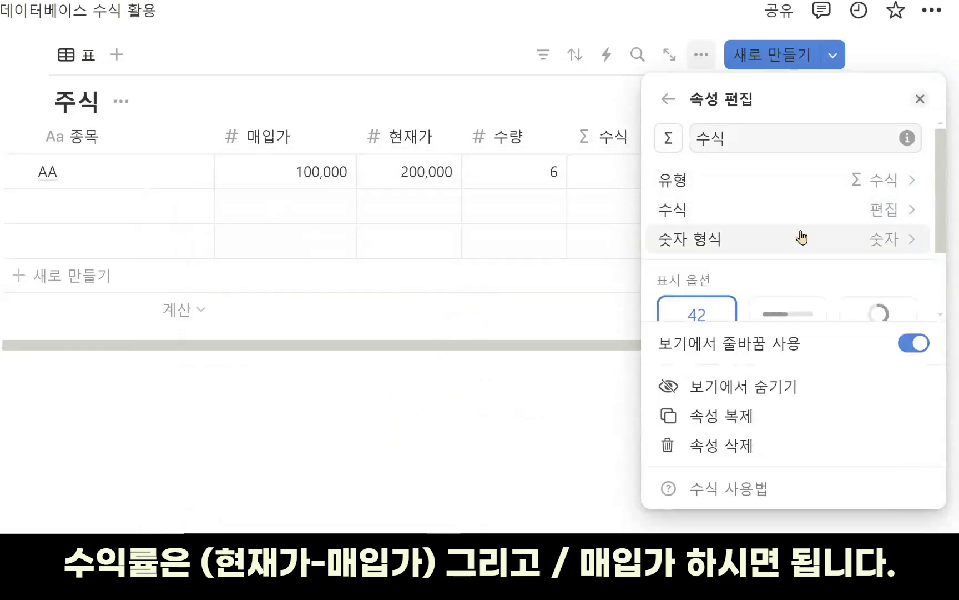
Set the number format of the 수식 property to % and narrow its column
click(809, 240)
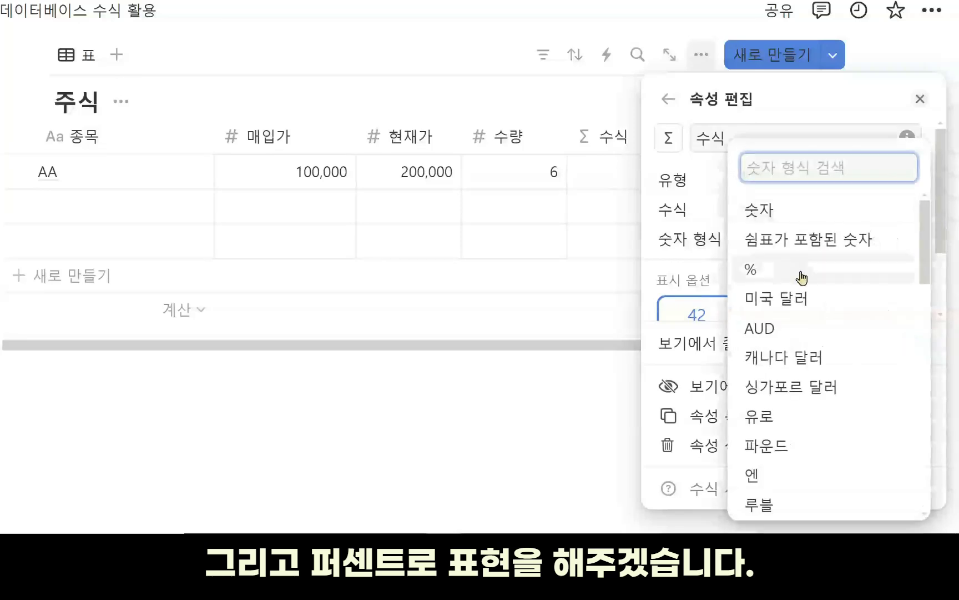
click(800, 269)
click(566, 258)
scroll(664, 246, up, 2)
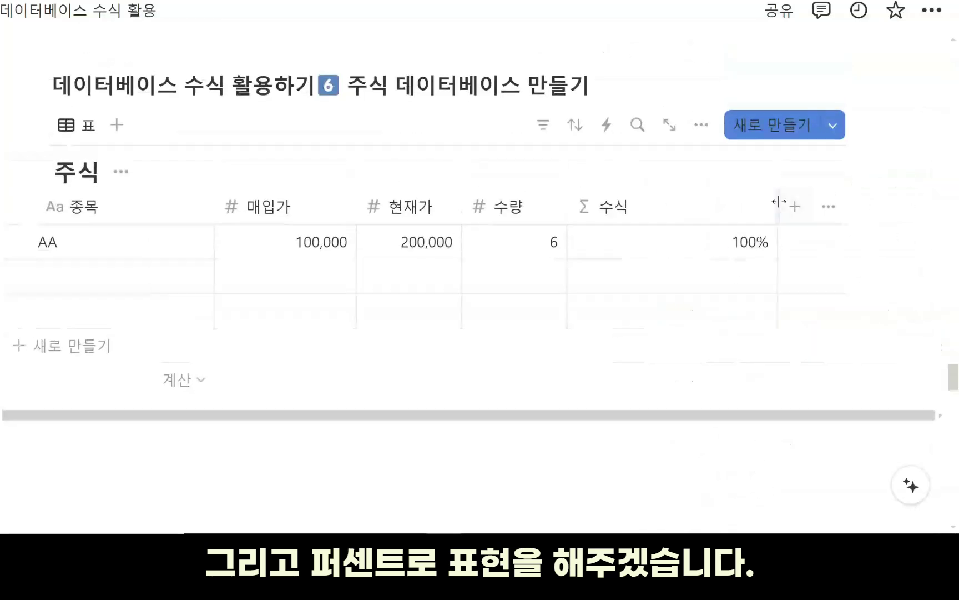
scroll(756, 209, left, 2)
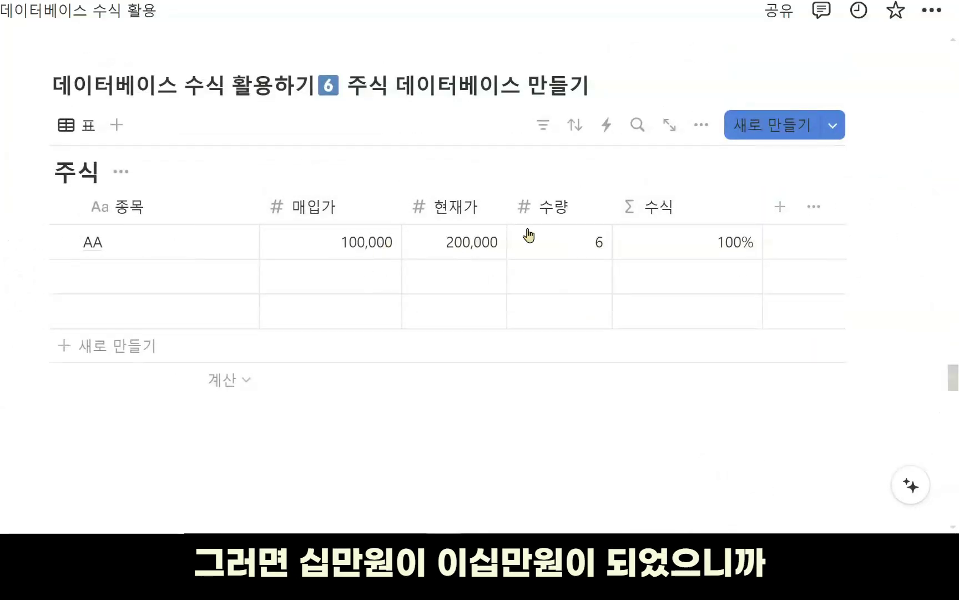
Rename the 수식 property to 수익률 and narrow its column slightly
click(713, 210)
key(shift+Left)
key(shift+Left)
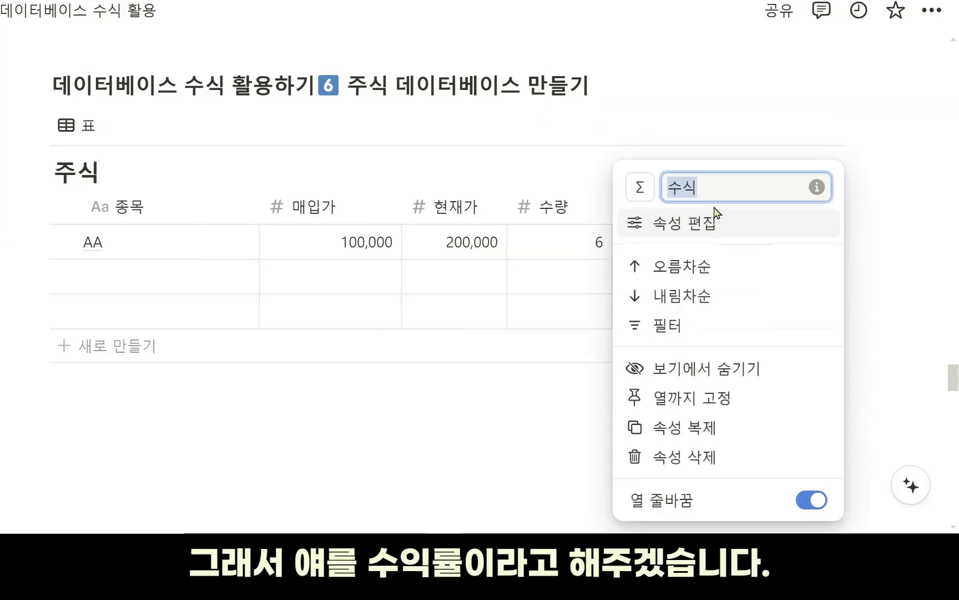
text(ㅅ)
key(BackSpace)
text(ㅅ)
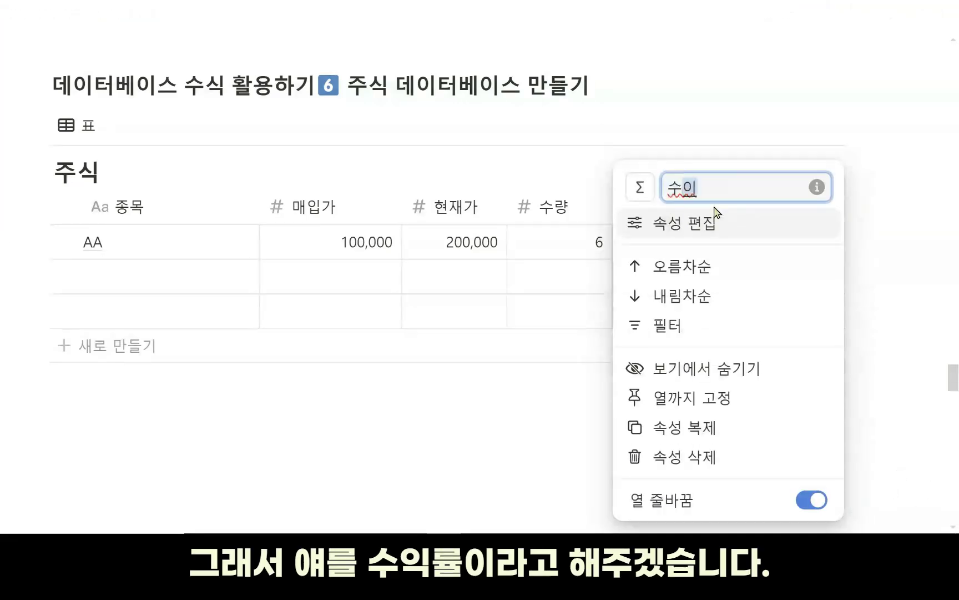
click(573, 282)
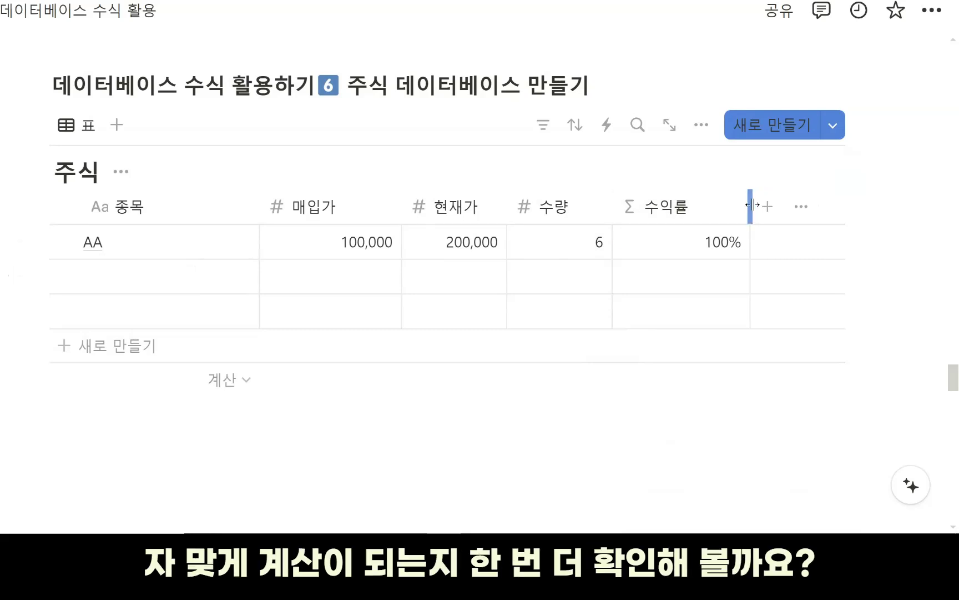
drag(752, 204, 746, 206)
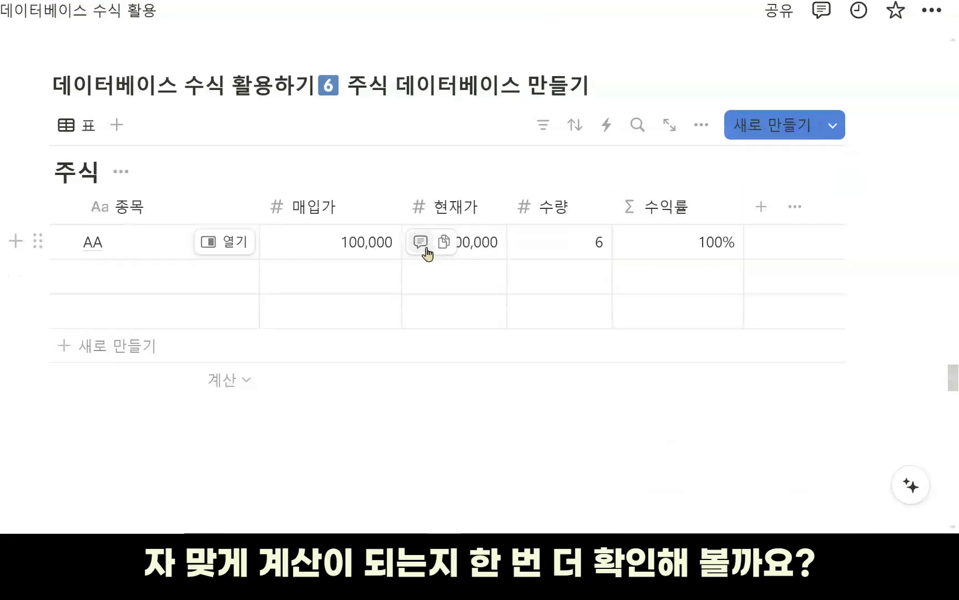
Change the AA row's 현재가 to 80,000 to test the return-rate formula
click(462, 247)
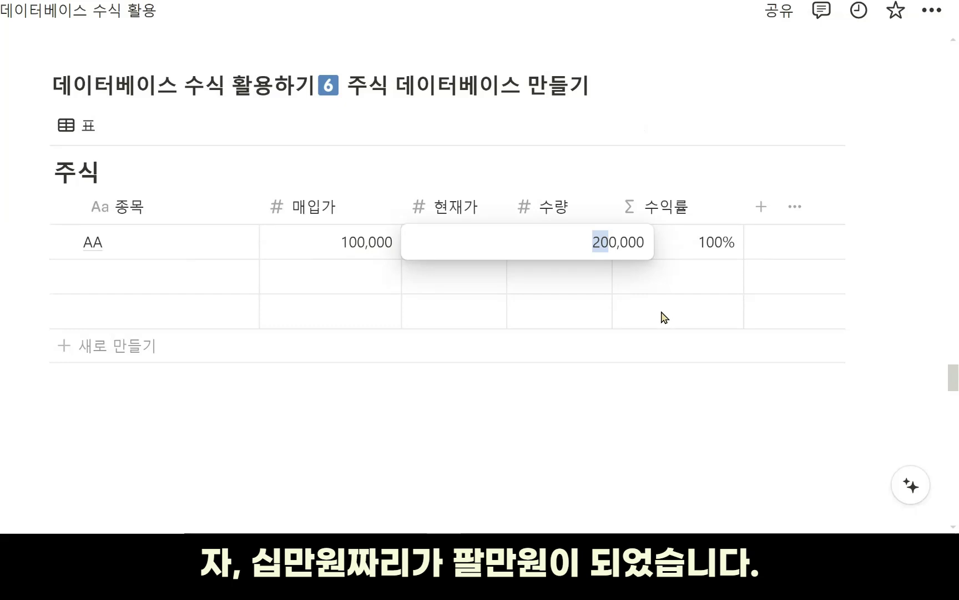
key(Return)
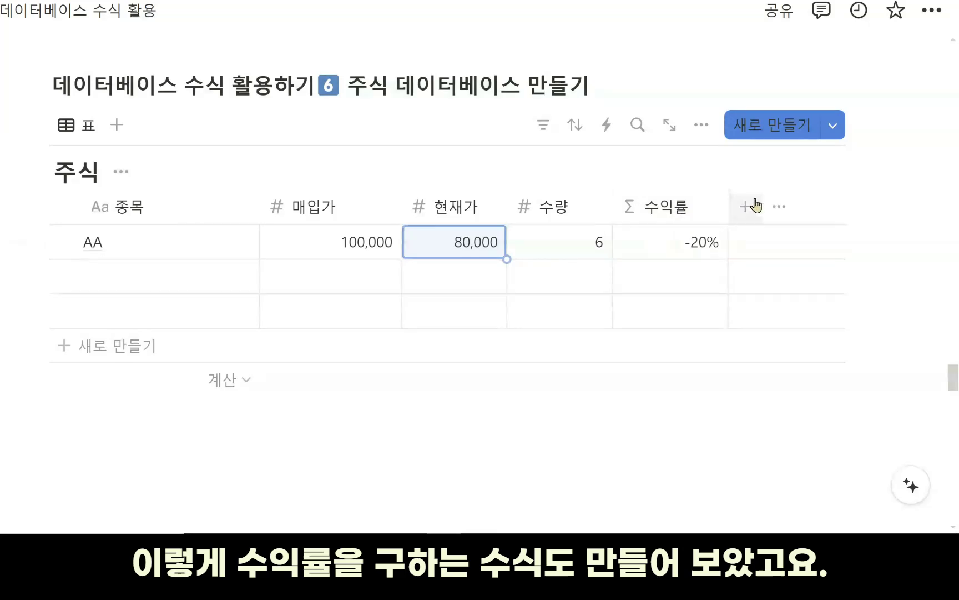
key(Escape)
Add a formula property to the 주식 table with the formula 매입가*수량 and save it
click(747, 216)
scroll(734, 435, down, 3)
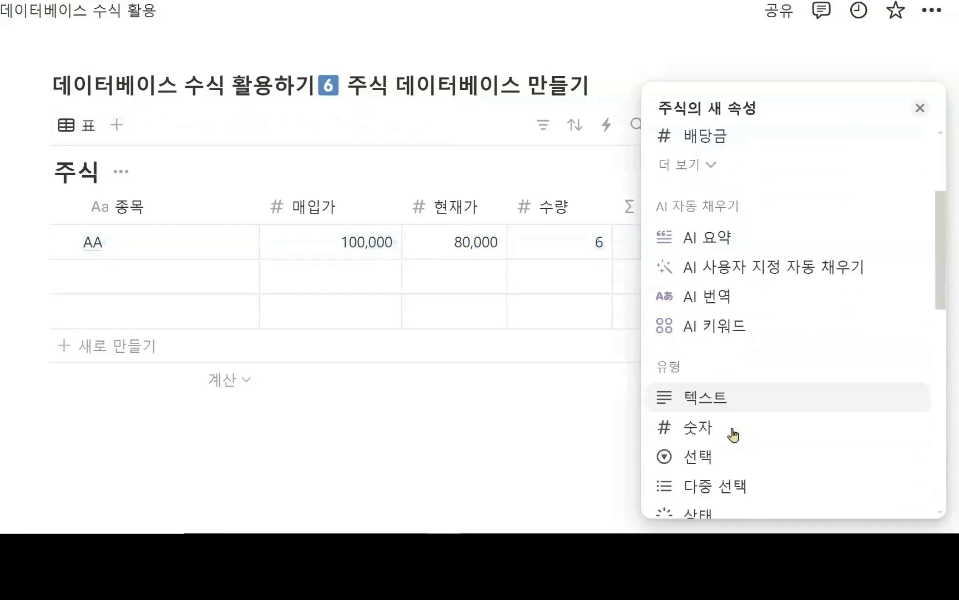
scroll(731, 439, down, 10)
click(731, 225)
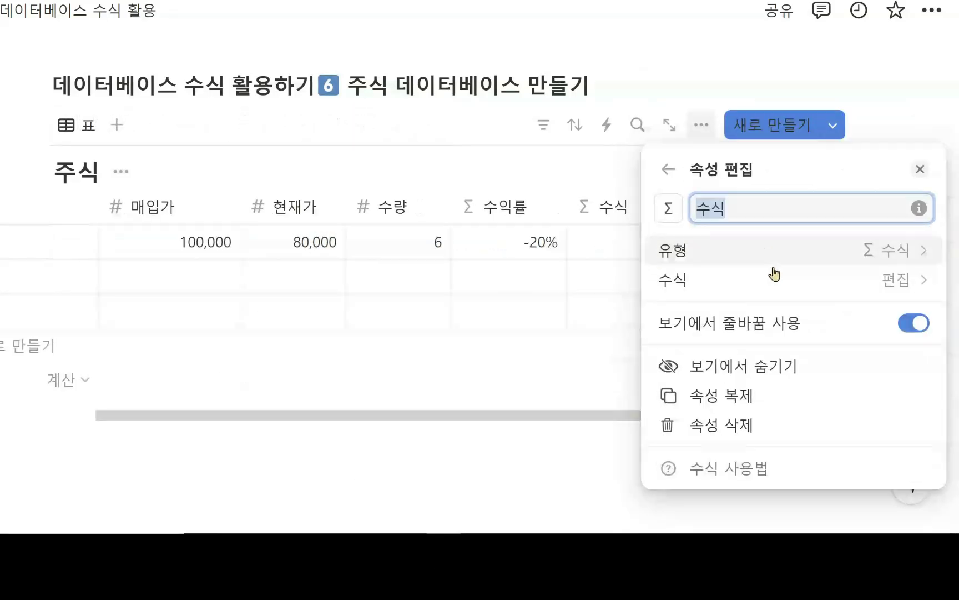
click(728, 278)
click(289, 357)
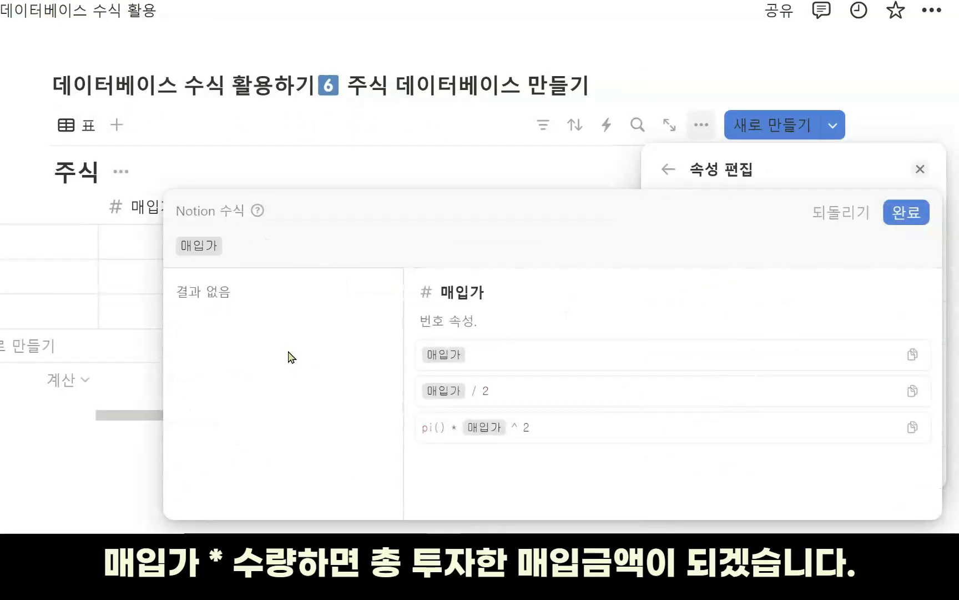
text(*)
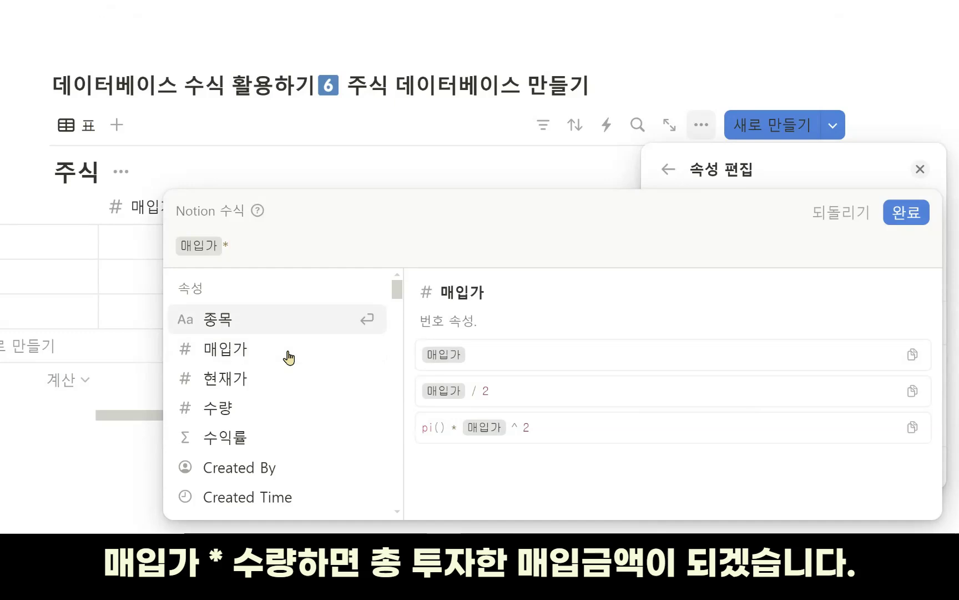
click(249, 409)
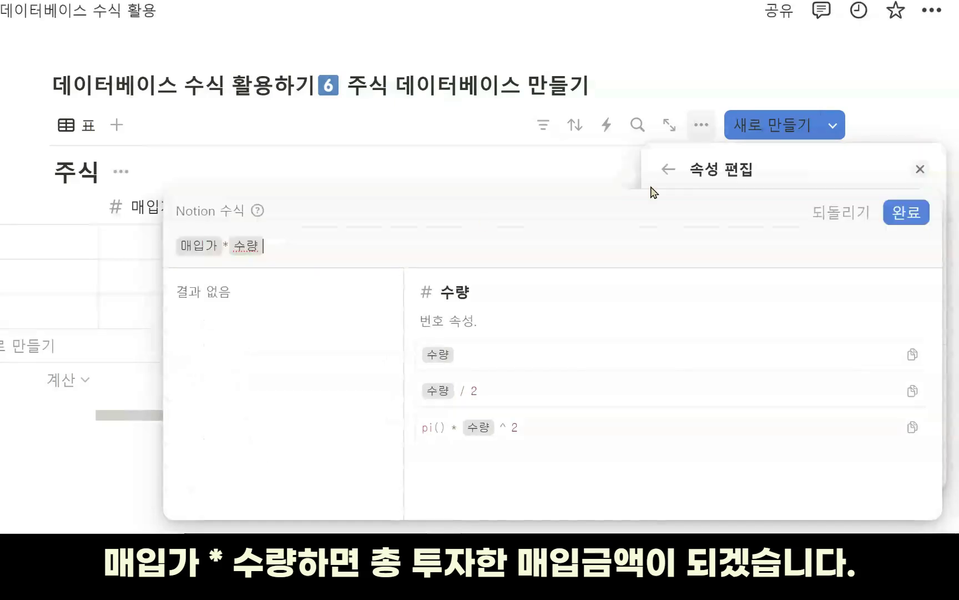
click(904, 216)
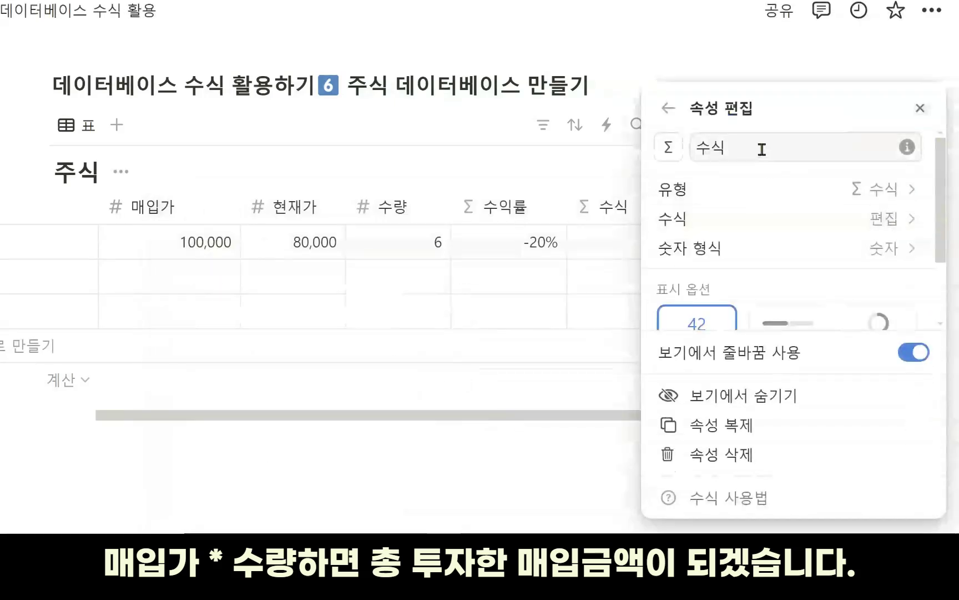
Rename the new formula property to 매입금액 and set its number format to 쉼표가 포함된 숫자
drag(760, 145, 691, 142)
text(매)
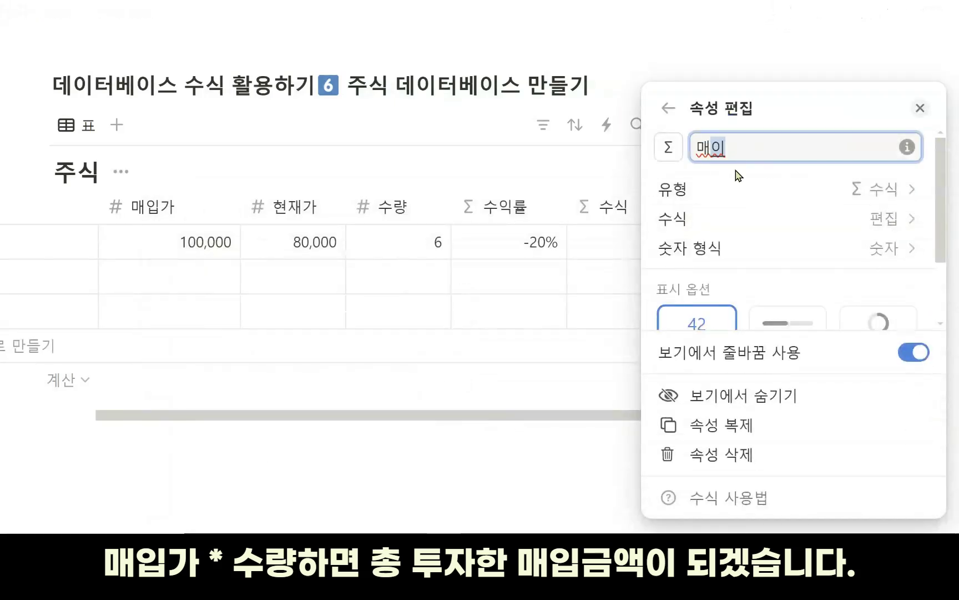
text(입금액)
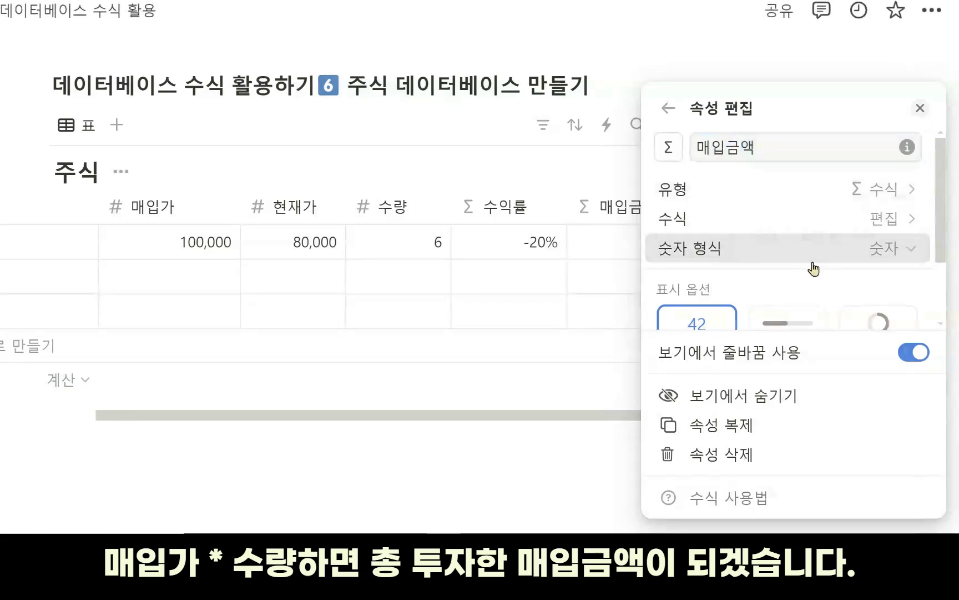
click(813, 259)
click(824, 245)
click(608, 294)
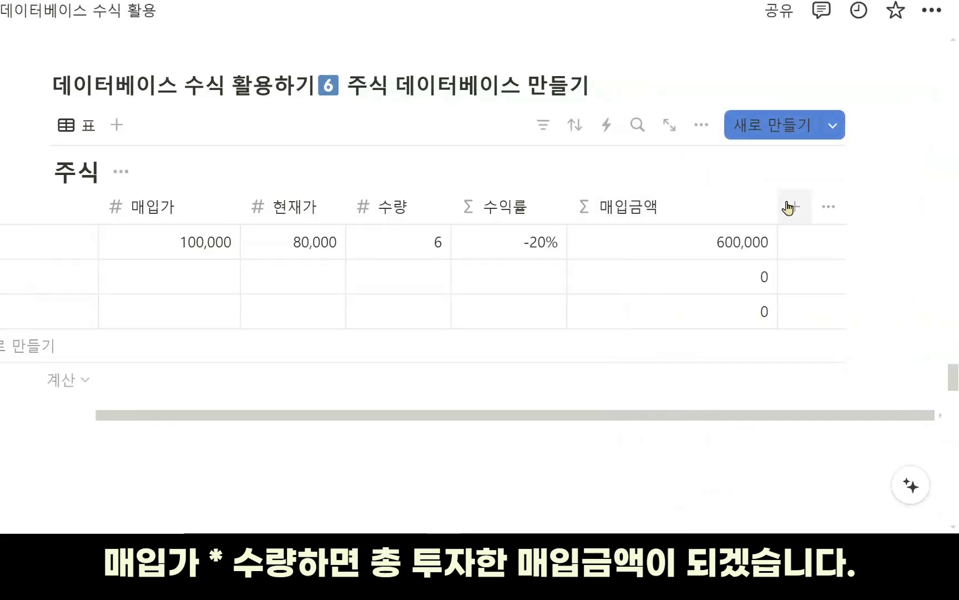
Narrow the 매입금액 column and duplicate the property
scroll(780, 206, left, 2)
click(727, 206)
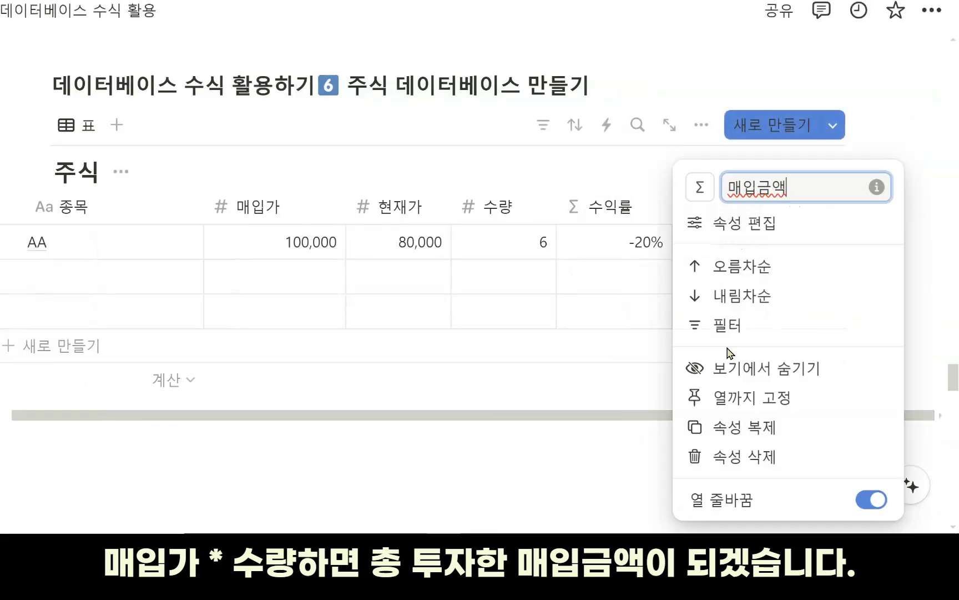
click(764, 427)
Change the formula of the duplicated 매입금액 (1) property to 현재가*수량 and save it
click(828, 207)
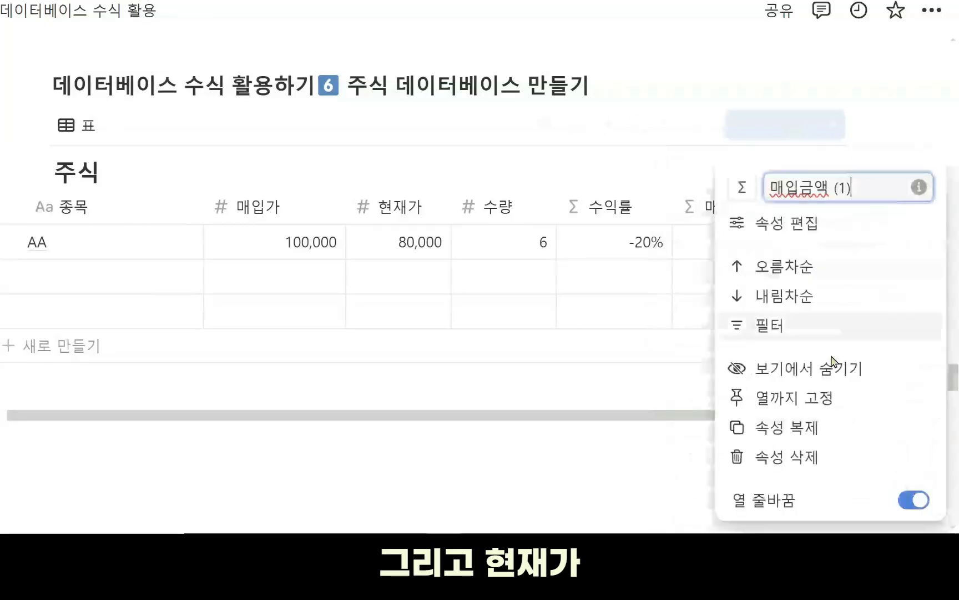
click(810, 232)
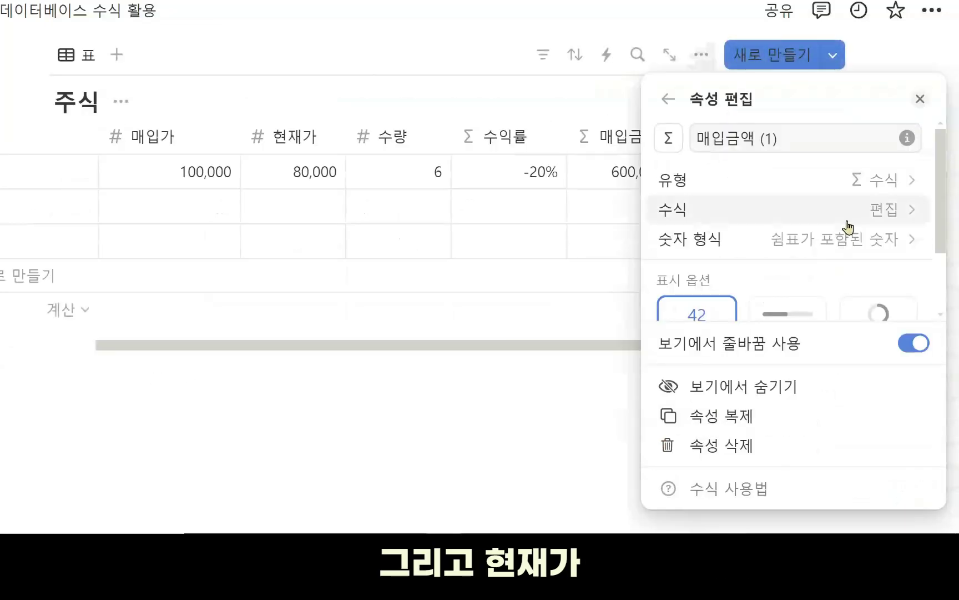
click(847, 222)
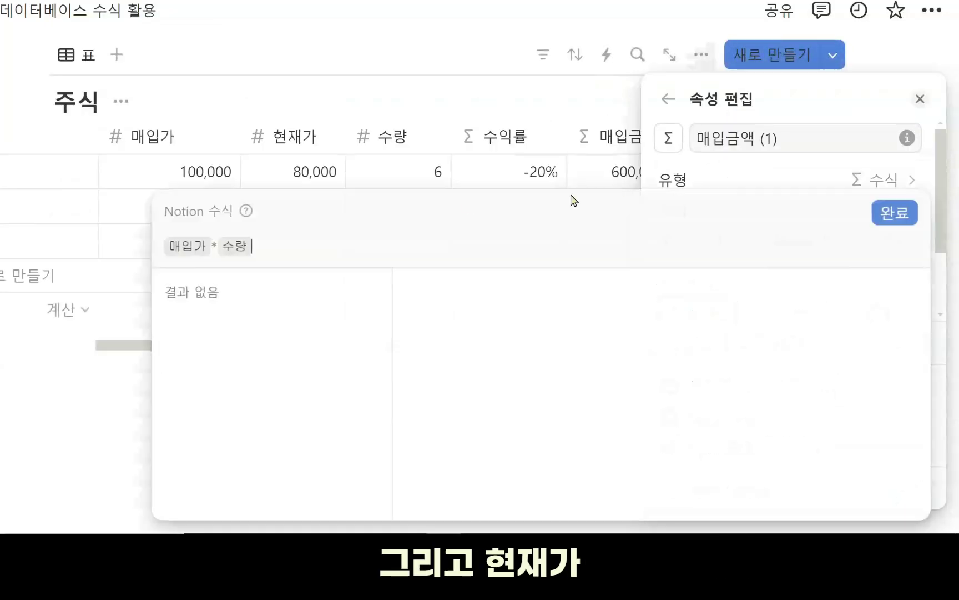
click(214, 245)
key(BackSpace)
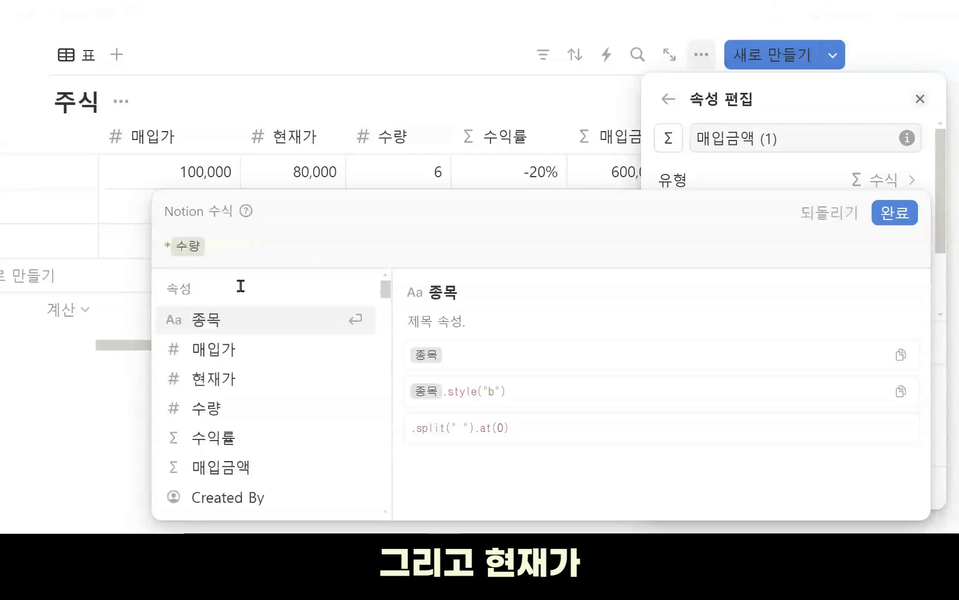
click(251, 380)
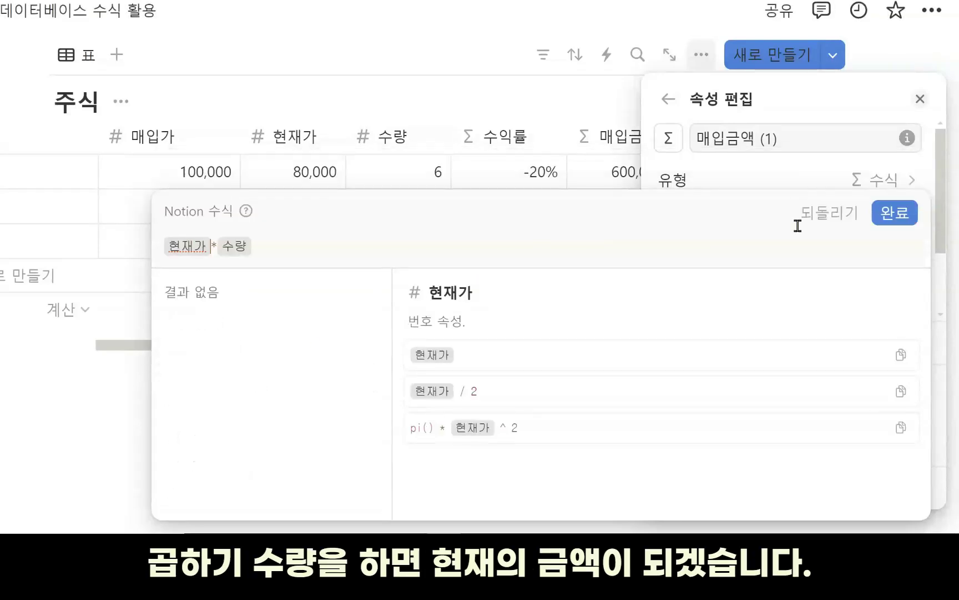
click(887, 218)
Rename the duplicated property to 현재금액 and widen the 매입금액 column slightly
click(760, 140)
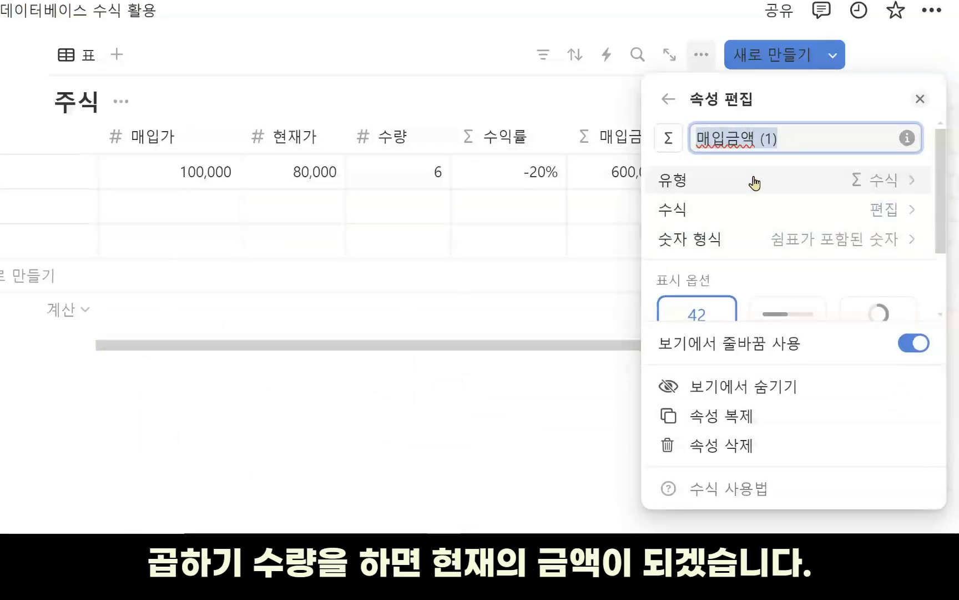
text(혀)
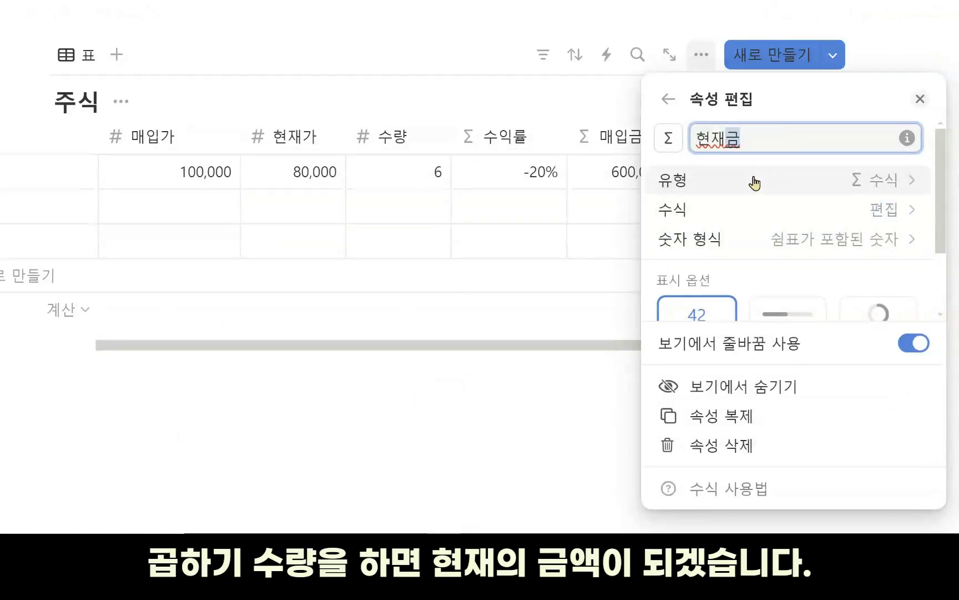
click(599, 233)
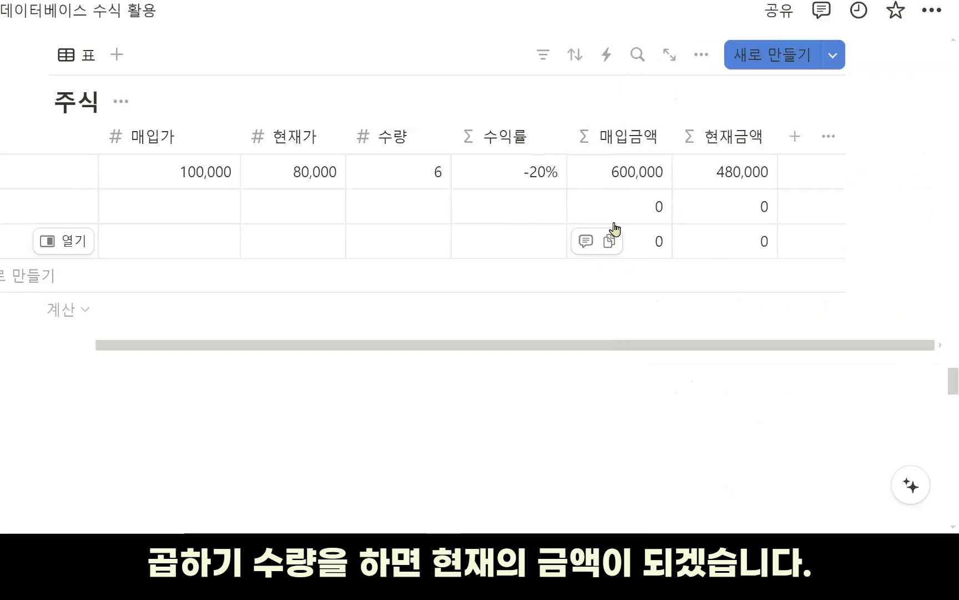
drag(672, 137, 675, 136)
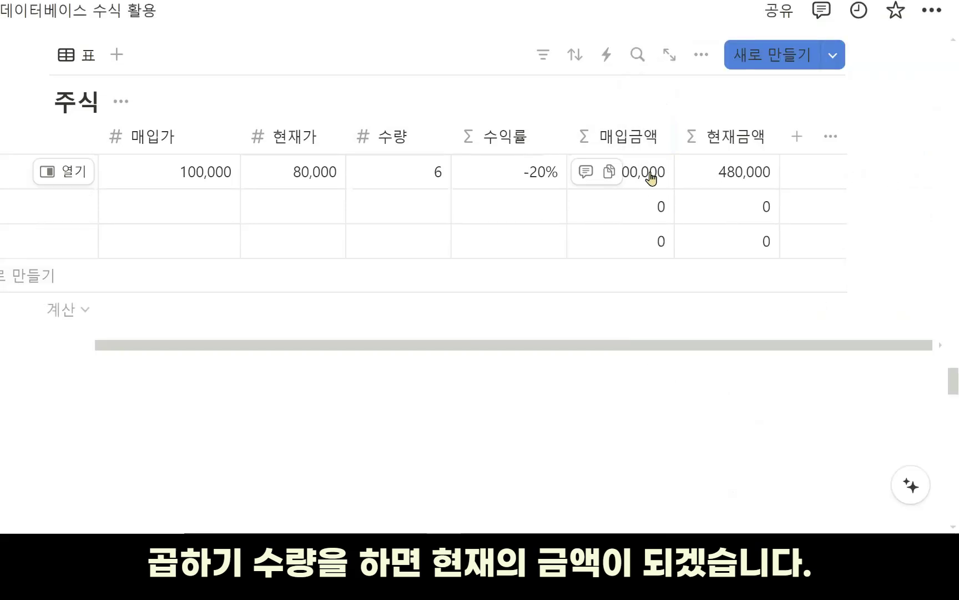
Add another formula property to the table with the formula 매입금액*수익률 and save it
click(797, 136)
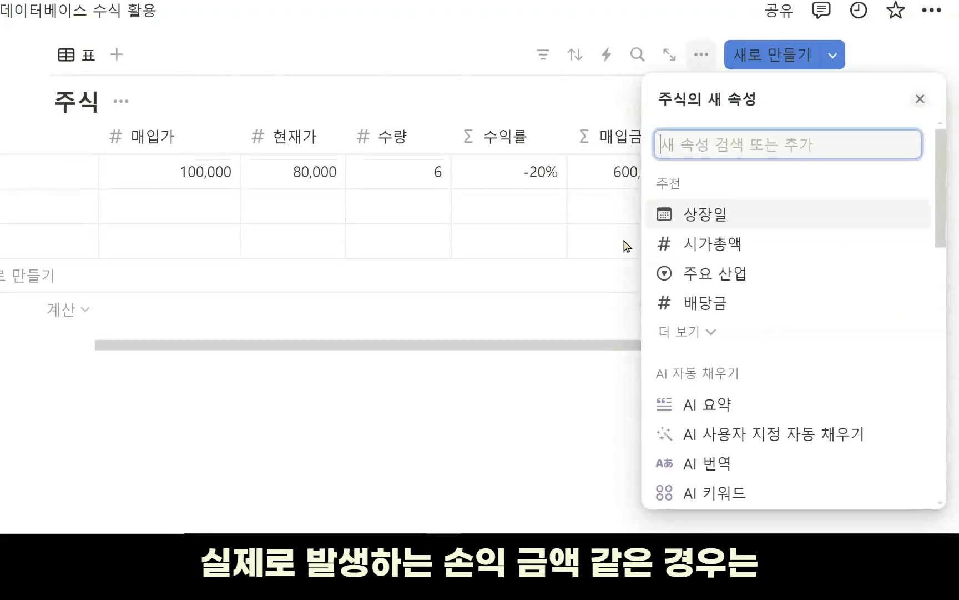
scroll(758, 403, down, 10)
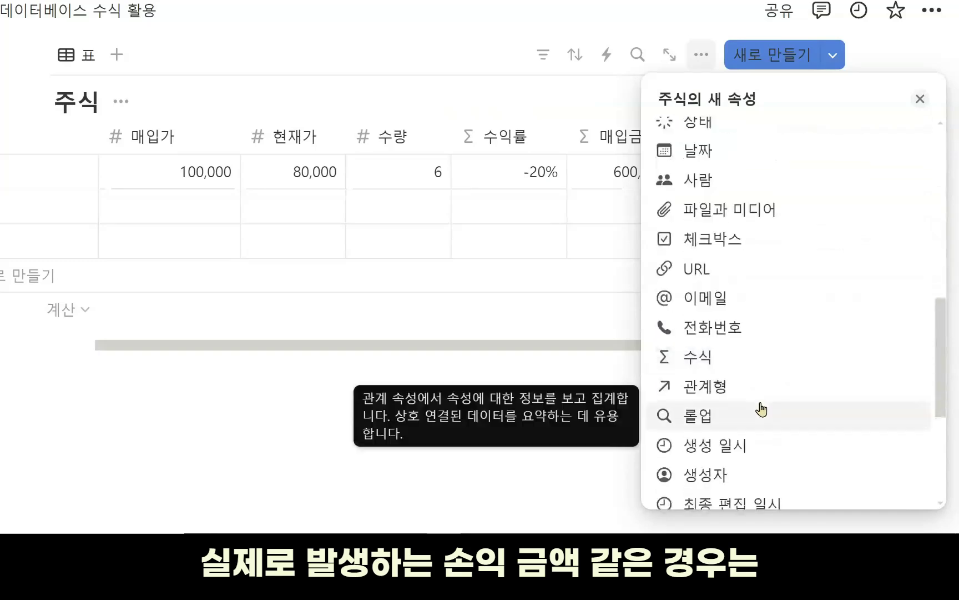
click(734, 290)
click(791, 210)
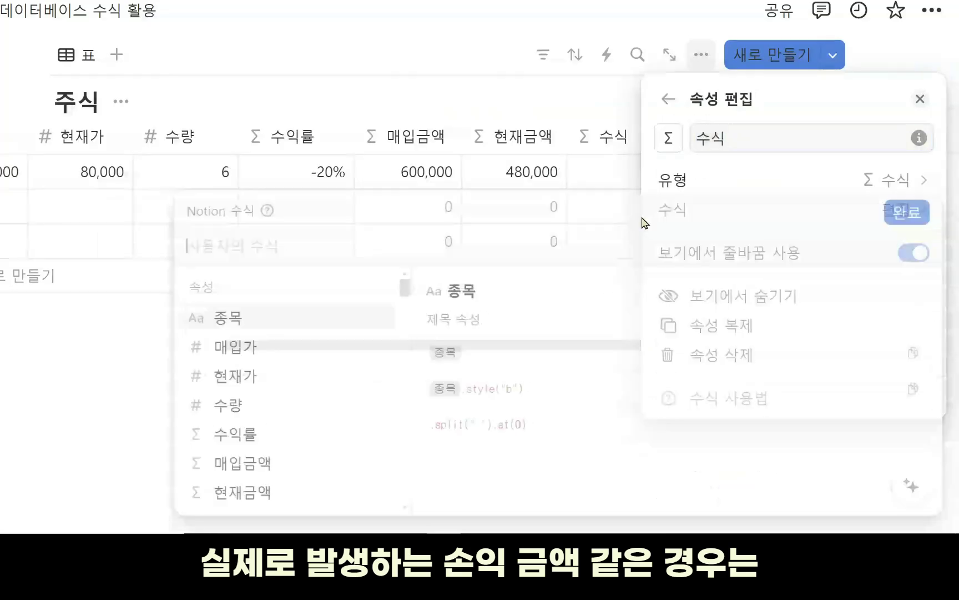
click(263, 473)
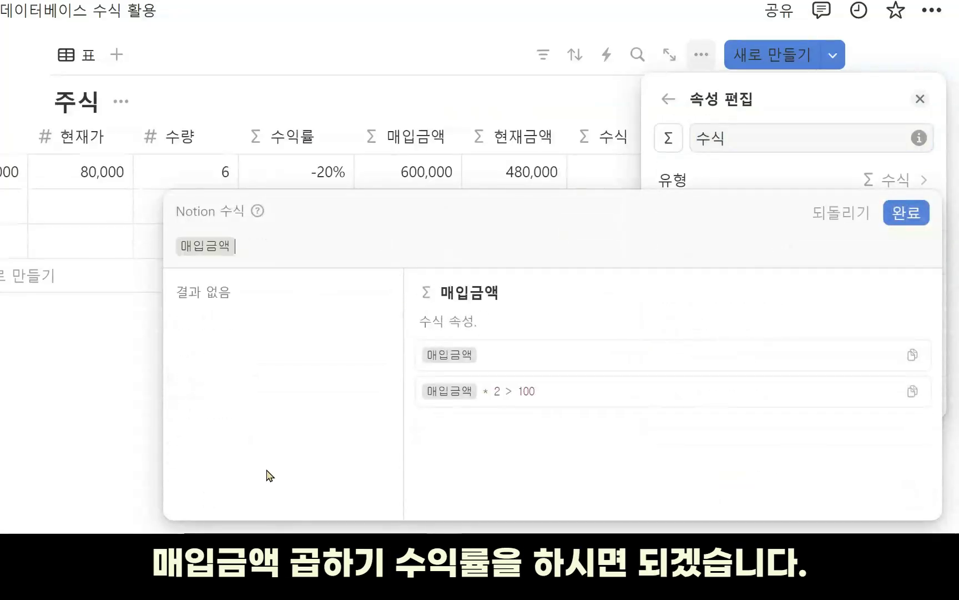
text(*)
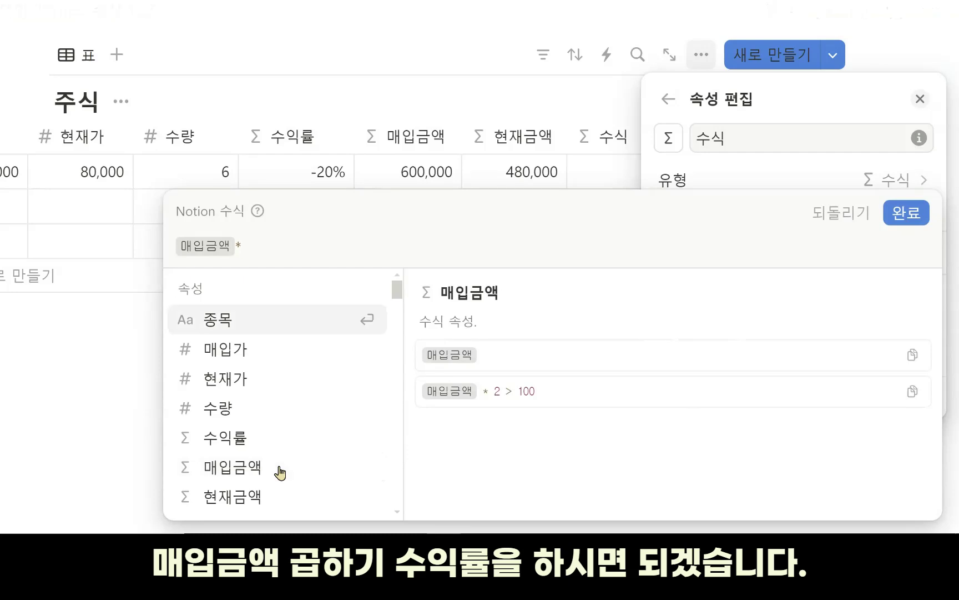
click(281, 438)
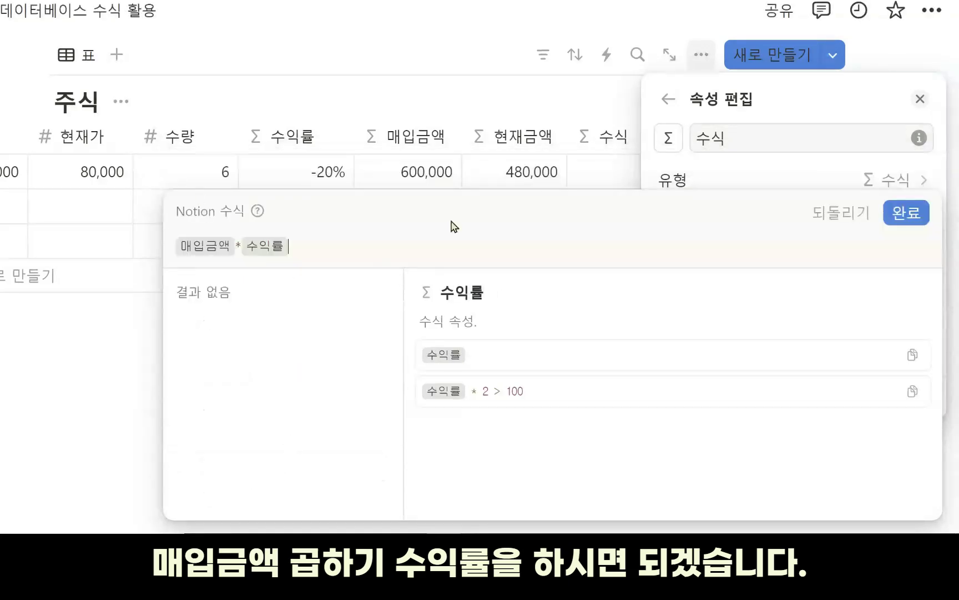
click(920, 222)
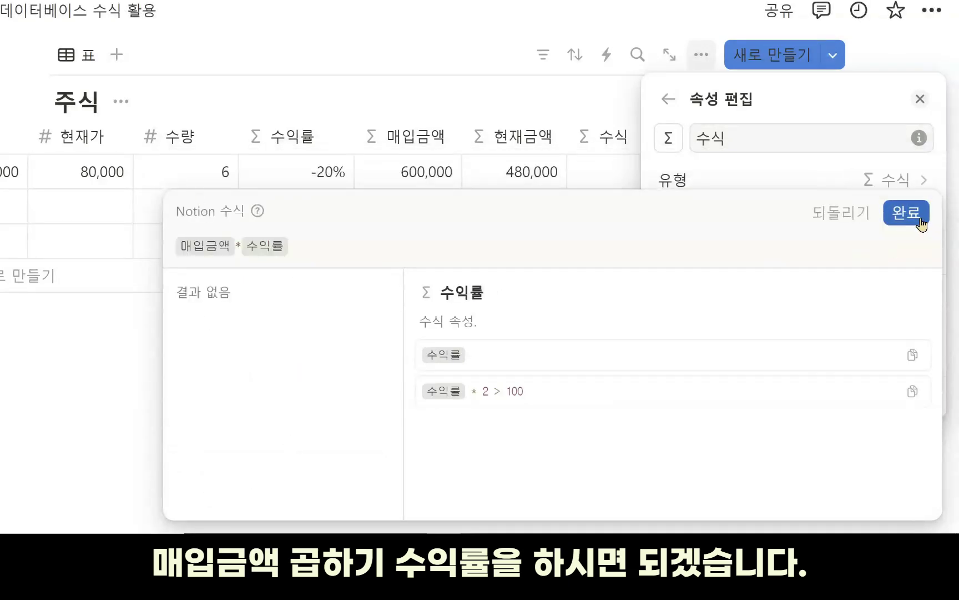
click(594, 367)
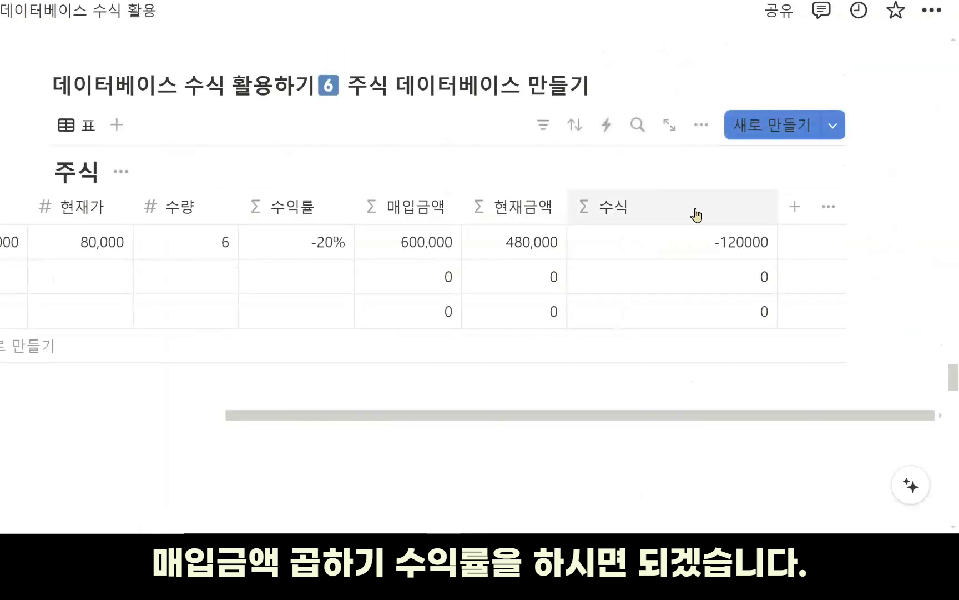
Rename the 수식 property to 손익 and place its narrowed column directly after 수익률
click(697, 214)
text(소)
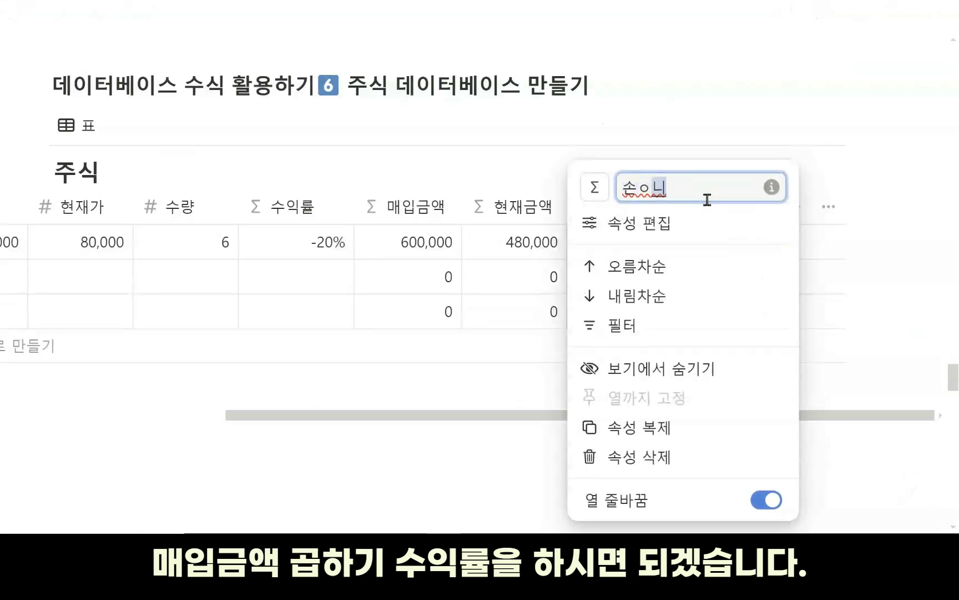
text(ㄴ익)
click(527, 350)
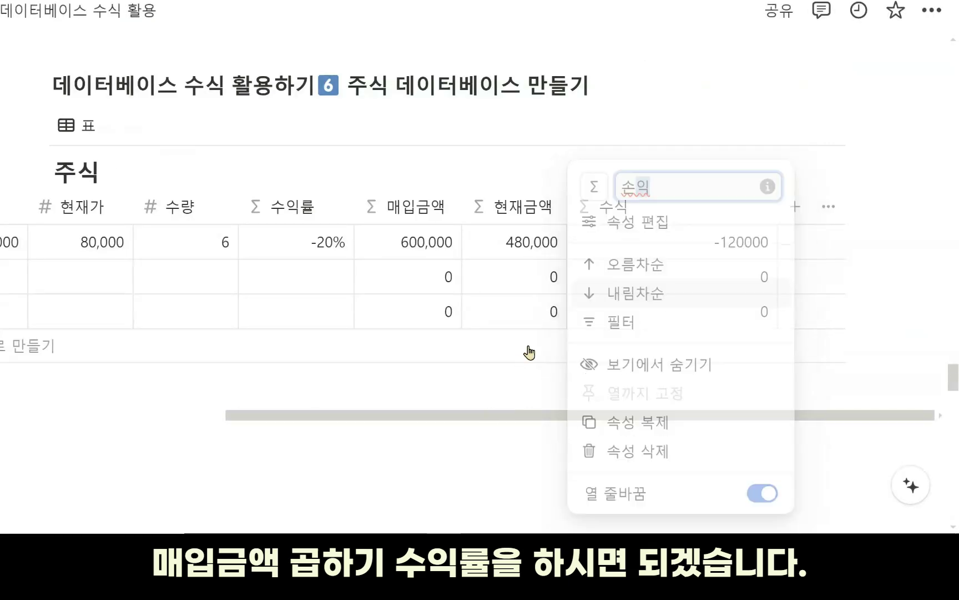
drag(777, 202, 505, 207)
Change the AA row's 현재가 to 130,000 to test the profit and return formulas
drag(514, 420, 387, 310)
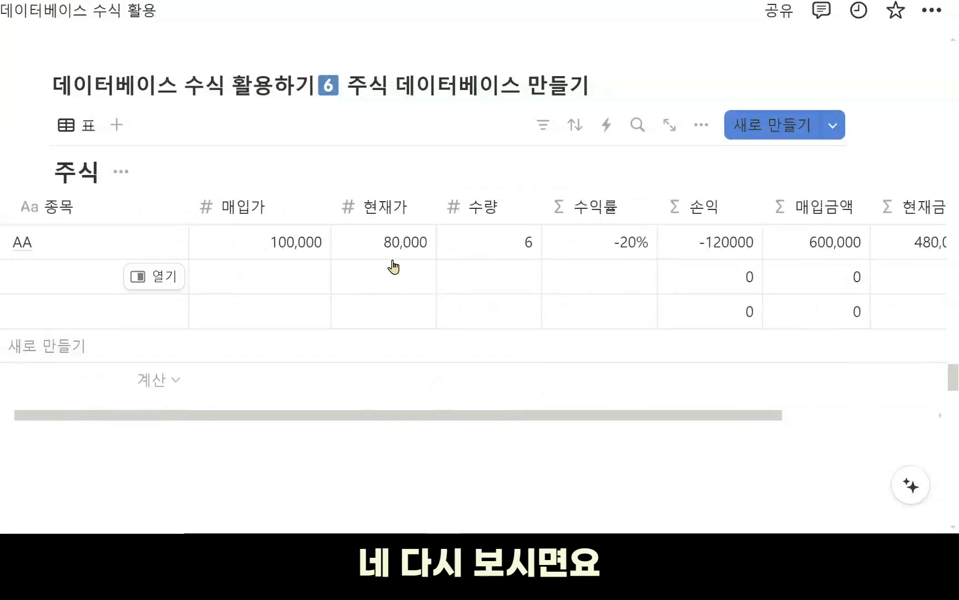
click(400, 242)
click(595, 241)
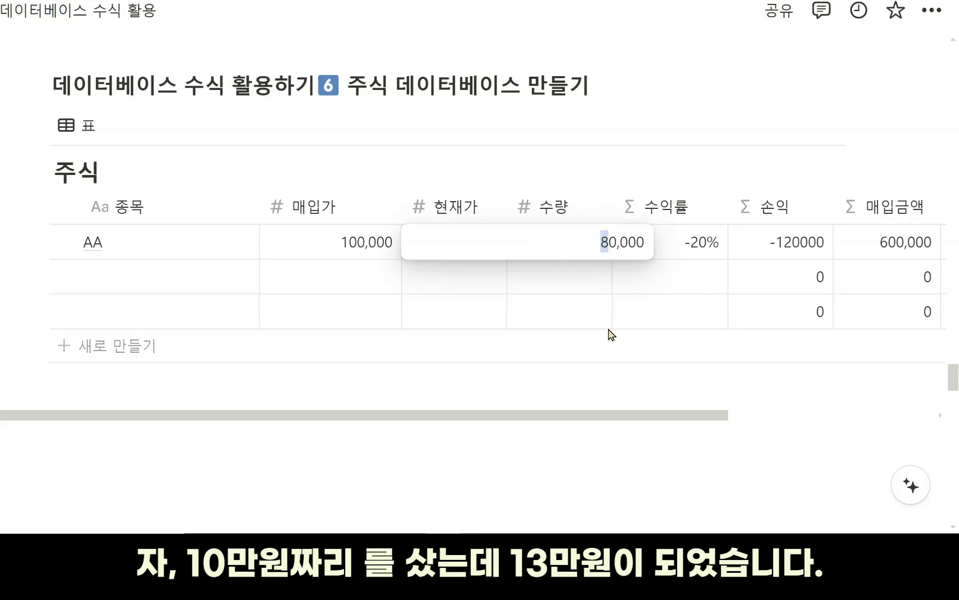
text(13)
key(Return)
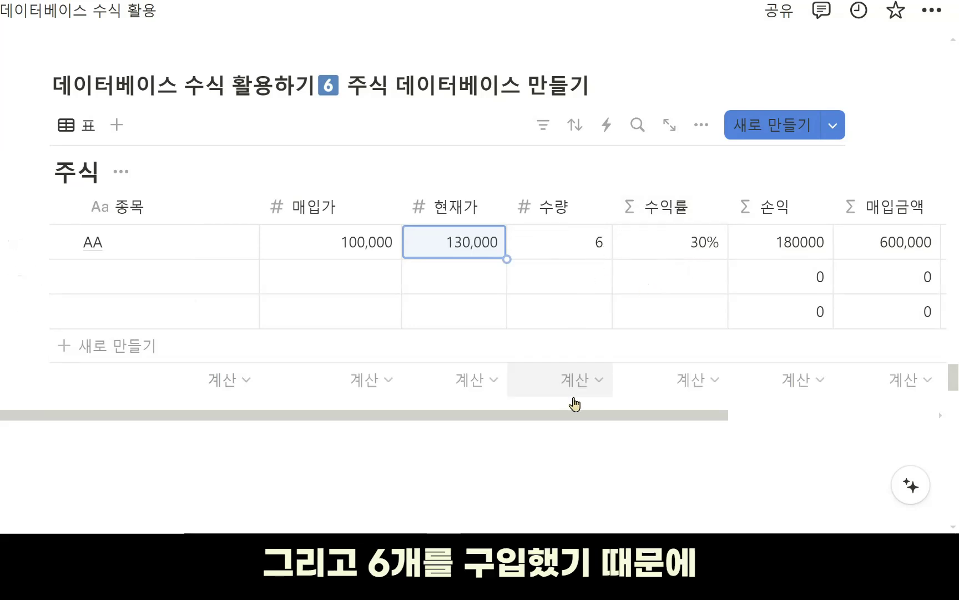
Enter a second stock named BB in the first empty row with a 매입가 of 250,000
drag(584, 417, 700, 426)
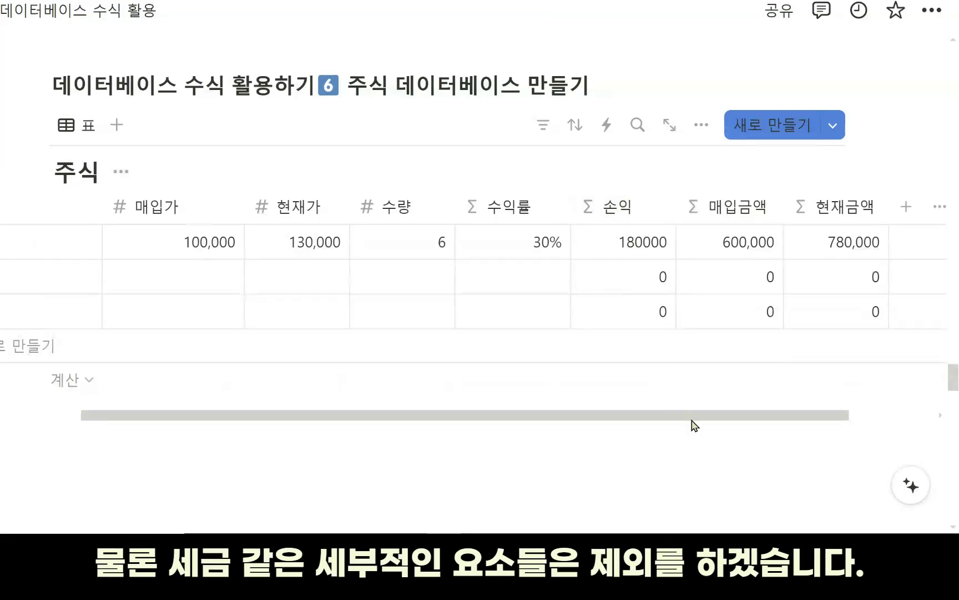
drag(715, 424, 465, 383)
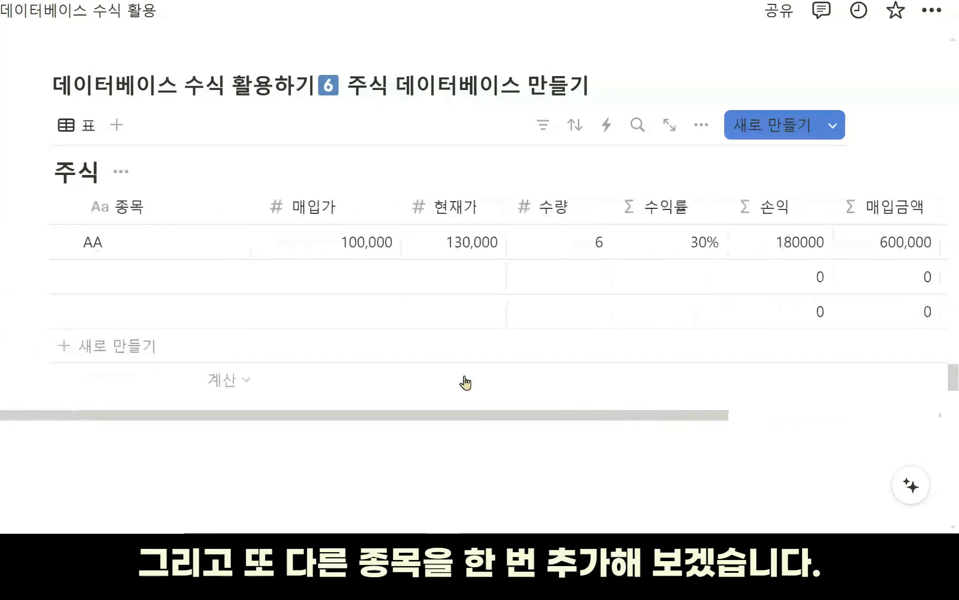
click(168, 292)
text(ㅇ)
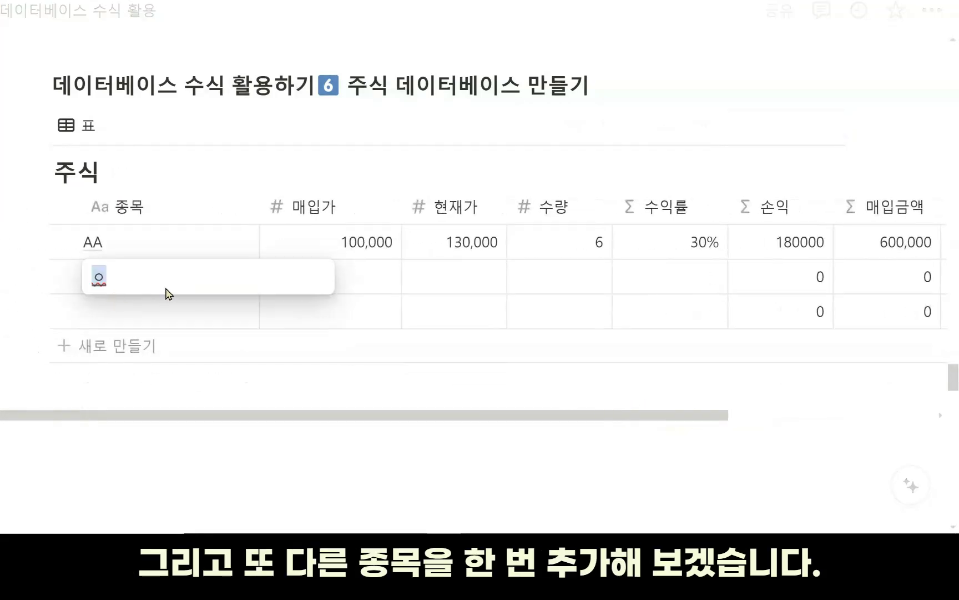
text(BB)
key(Return)
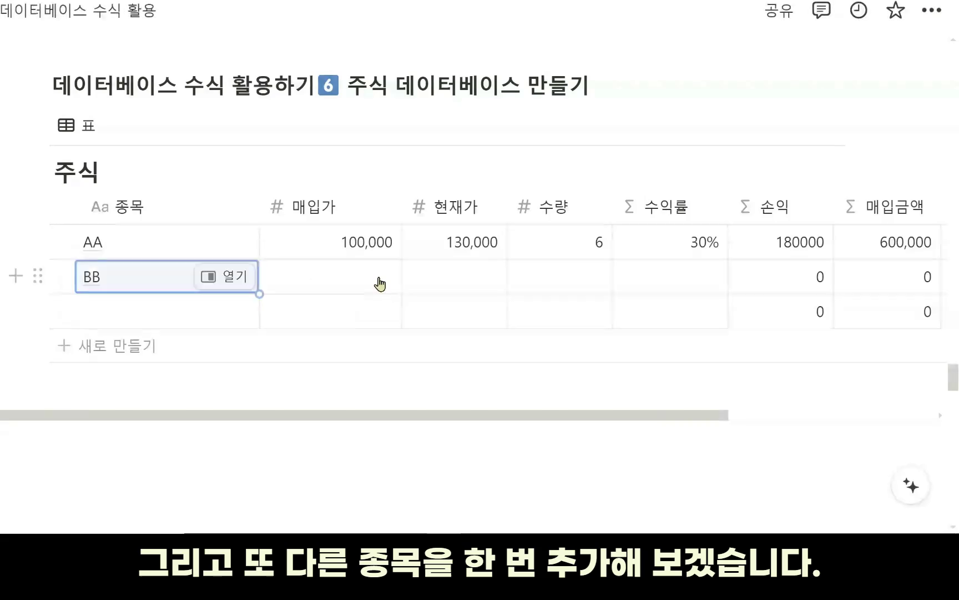
click(377, 280)
text(25)
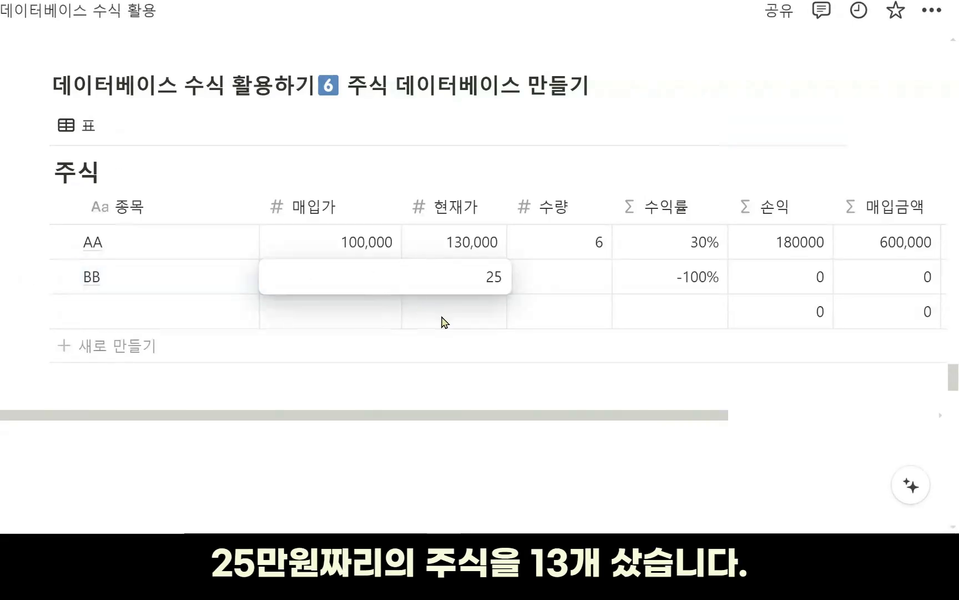
text(0000)
Set the BB row's 수량 to 13 and its 현재가 to 330,000
click(581, 281)
text(3)
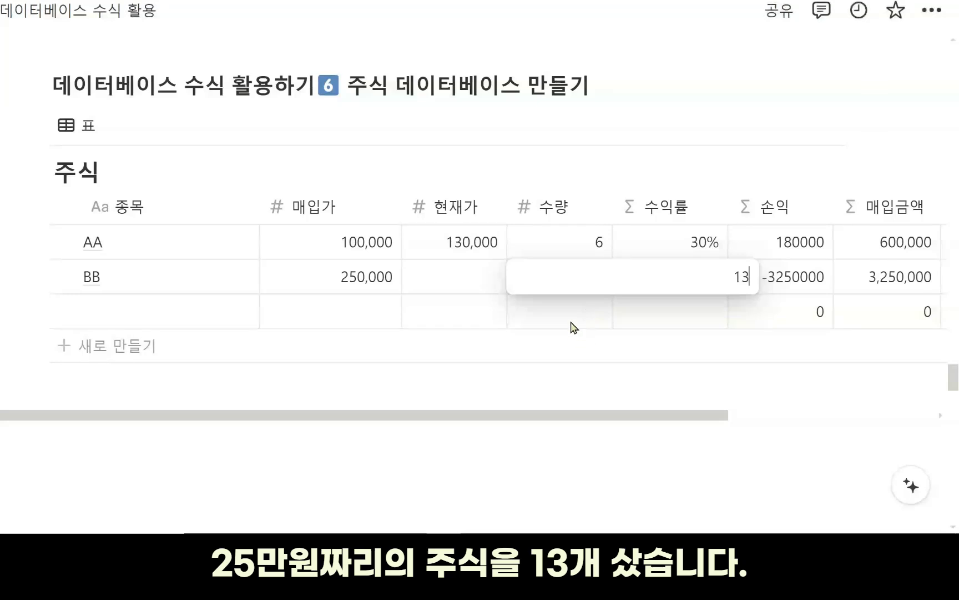
key(Return)
click(466, 284)
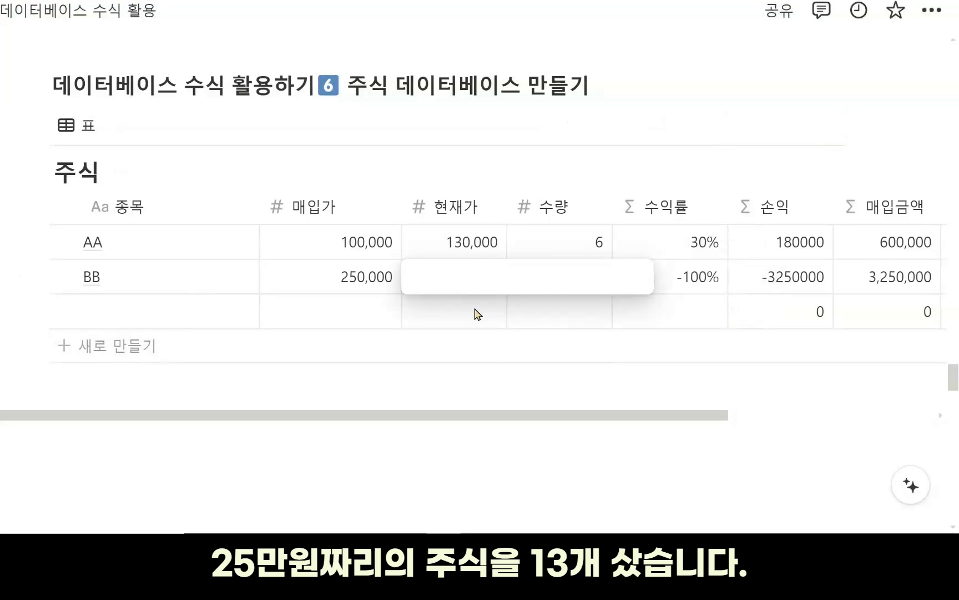
text(330000)
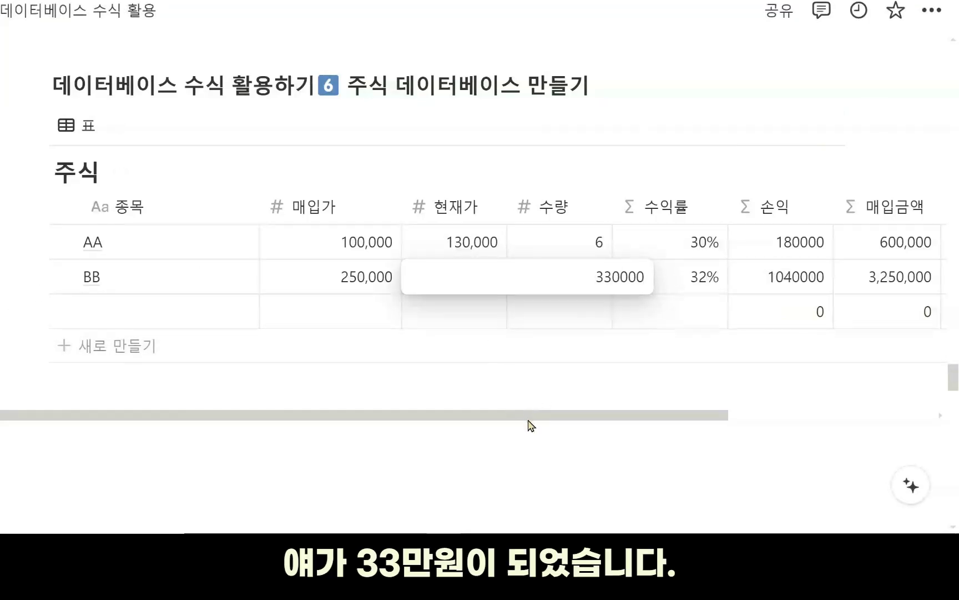
key(Return)
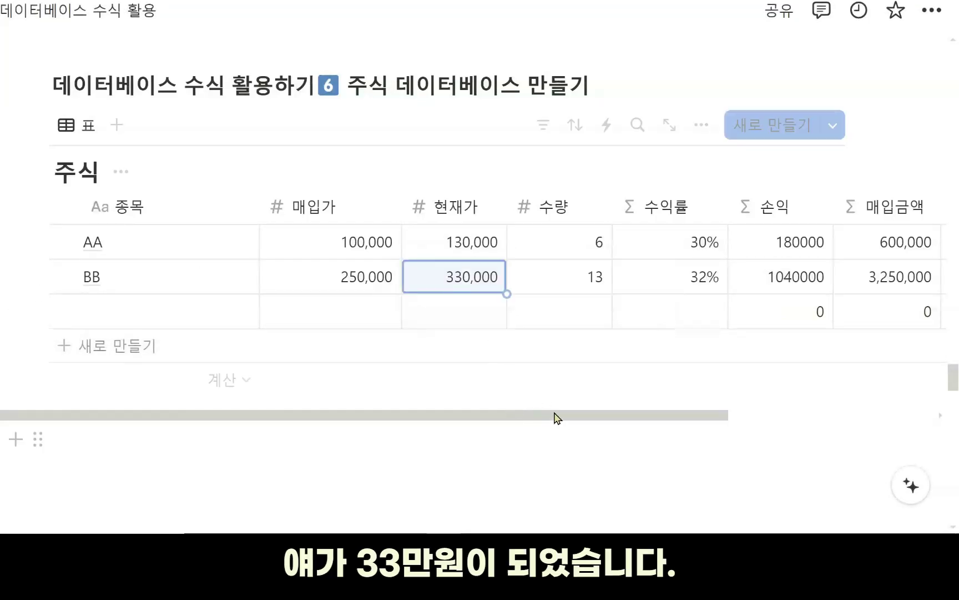
Enter a third stock named CC in the remaining empty row with a 매입가 of 140,000
scroll(610, 428, right, 2)
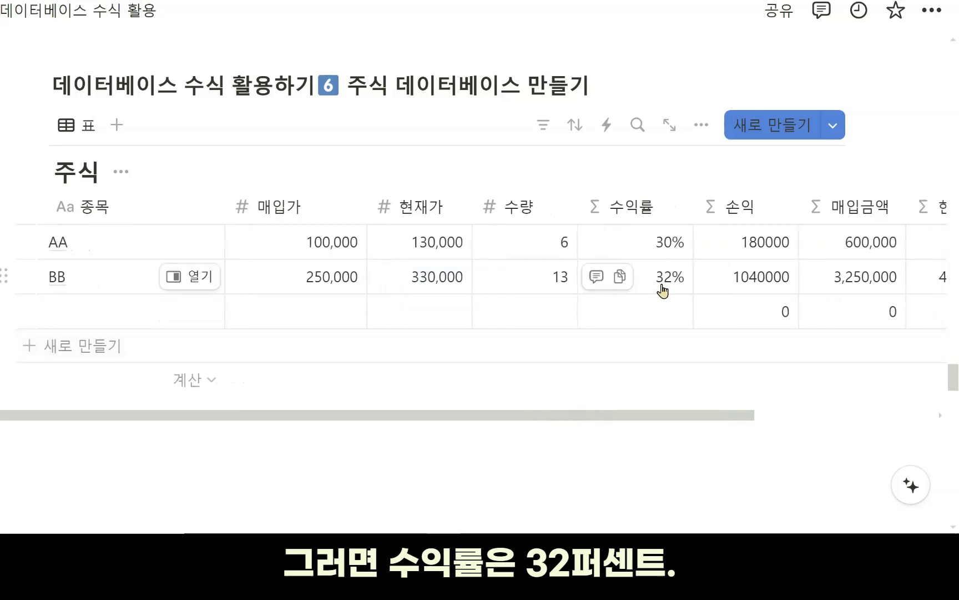
drag(721, 420, 662, 430)
click(117, 306)
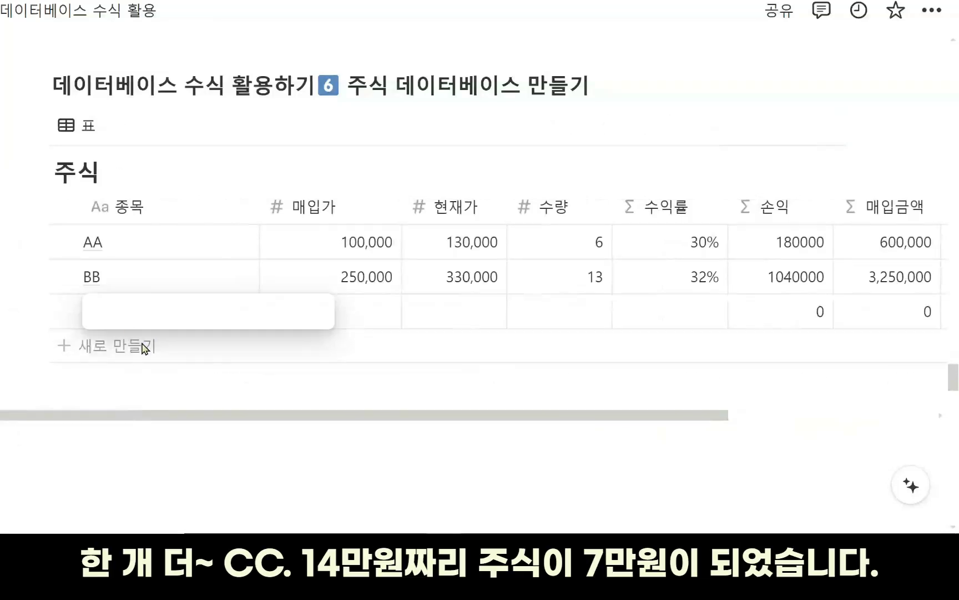
text(CC)
key(Return)
click(353, 314)
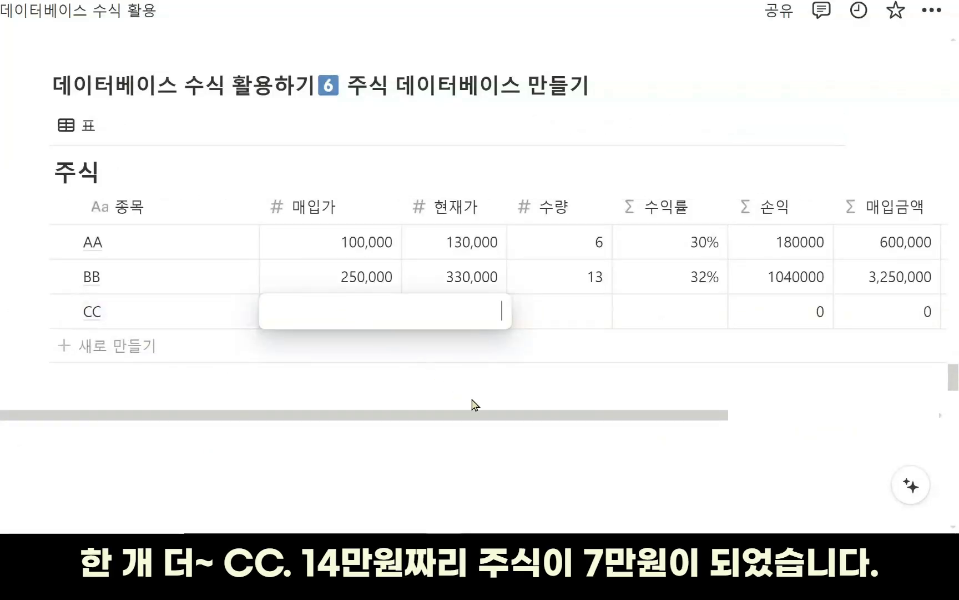
text(140000)
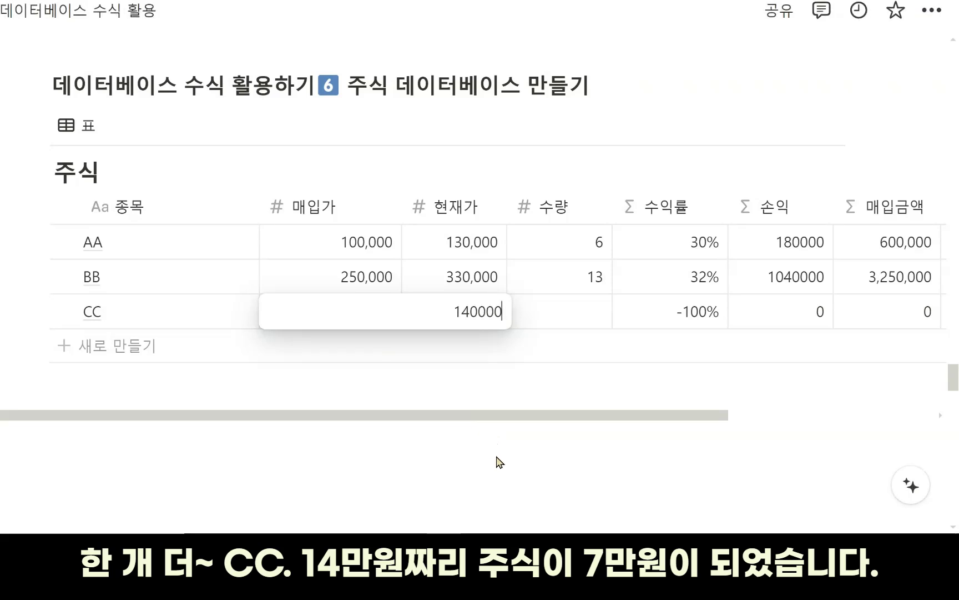
key(Return)
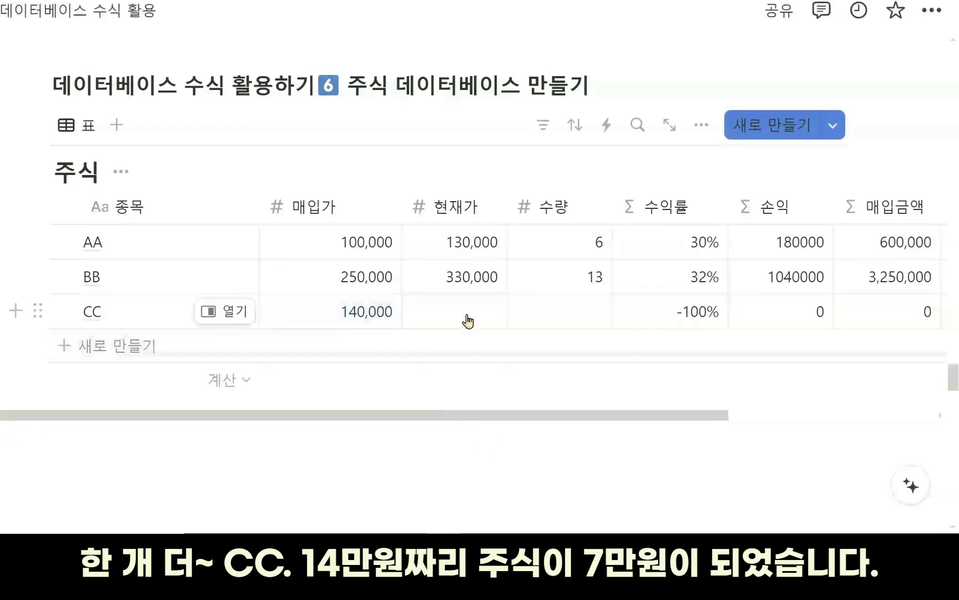
Set the CC row's 현재가 to 70,000 and its 수량 to 7
click(467, 321)
text(70,000)
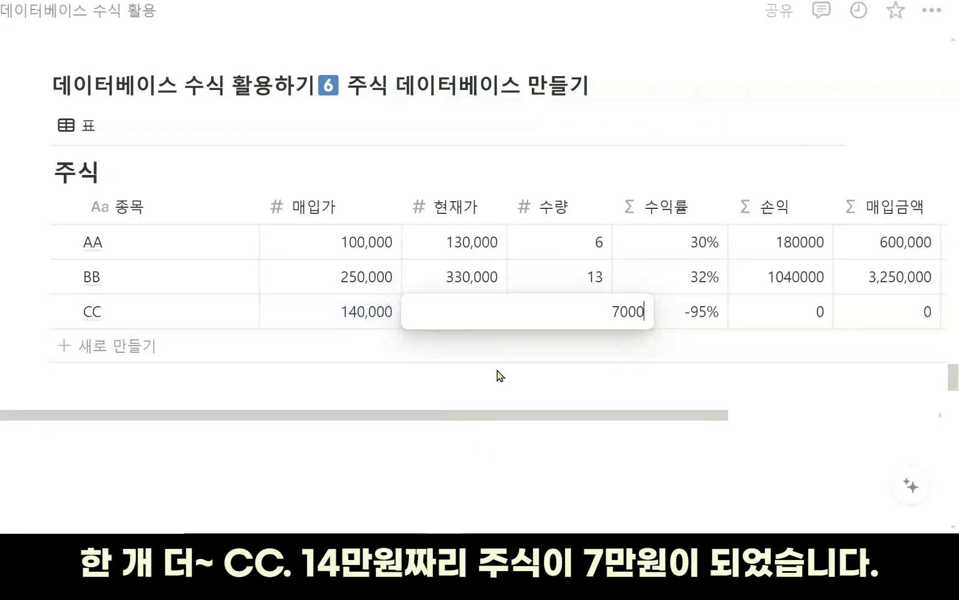
key(Return)
key(Tab)
text(7)
key(Return)
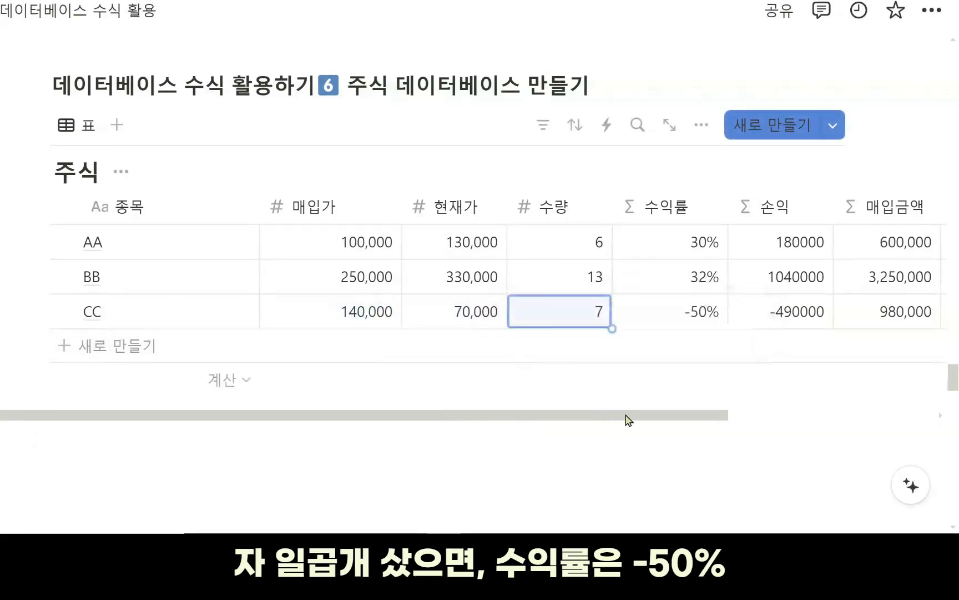
Add a 합계 calculation beneath each of the 손익, 매입금액 and 현재금액 columns
drag(625, 418, 719, 420)
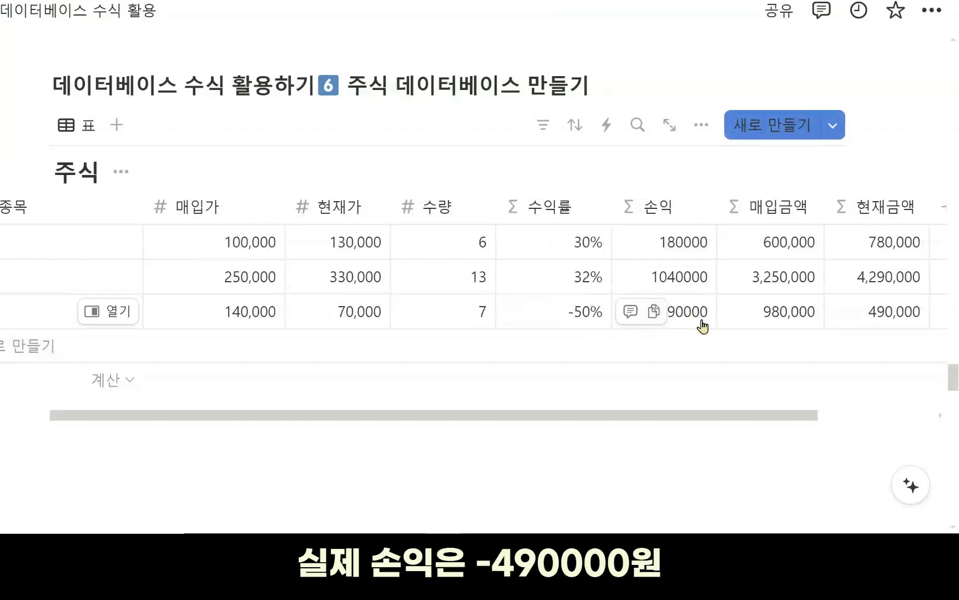
drag(730, 417, 772, 411)
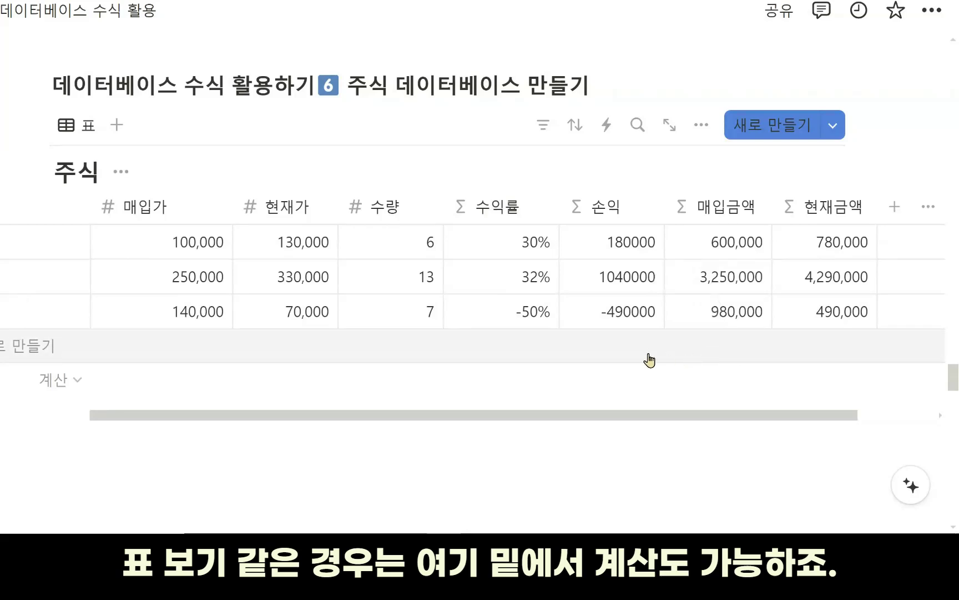
click(628, 389)
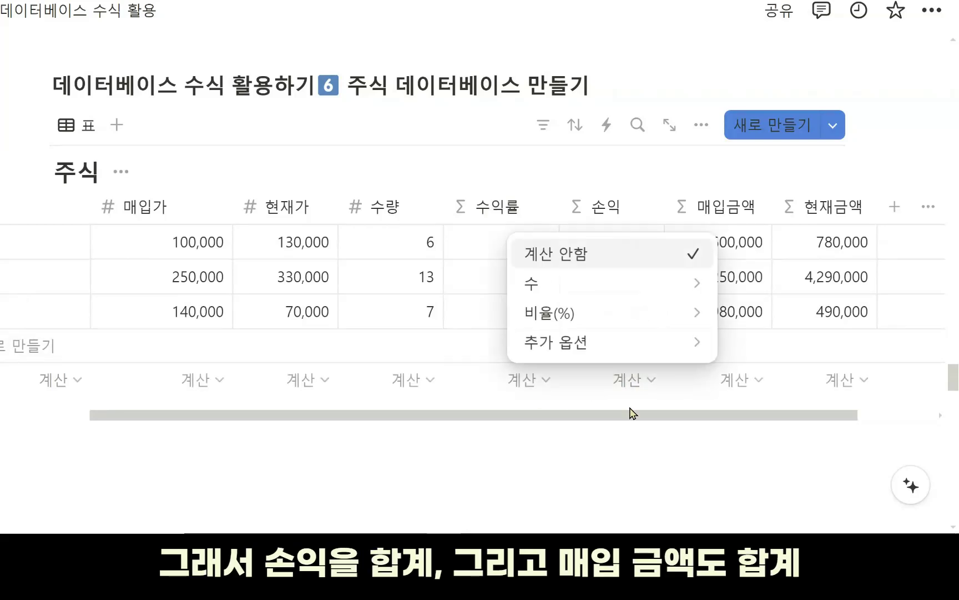
mouse_move(582, 345)
click(422, 272)
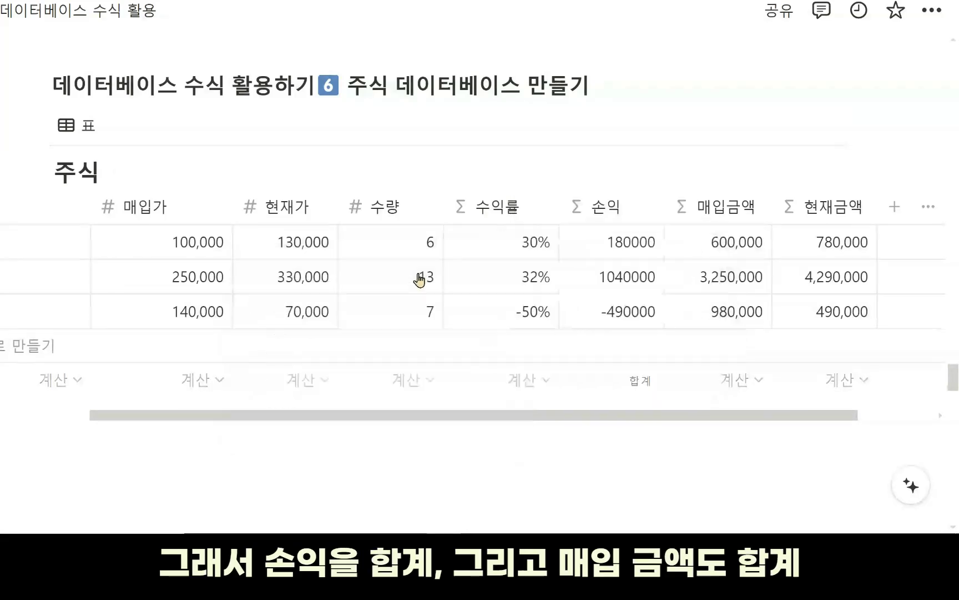
click(752, 385)
mouse_move(713, 347)
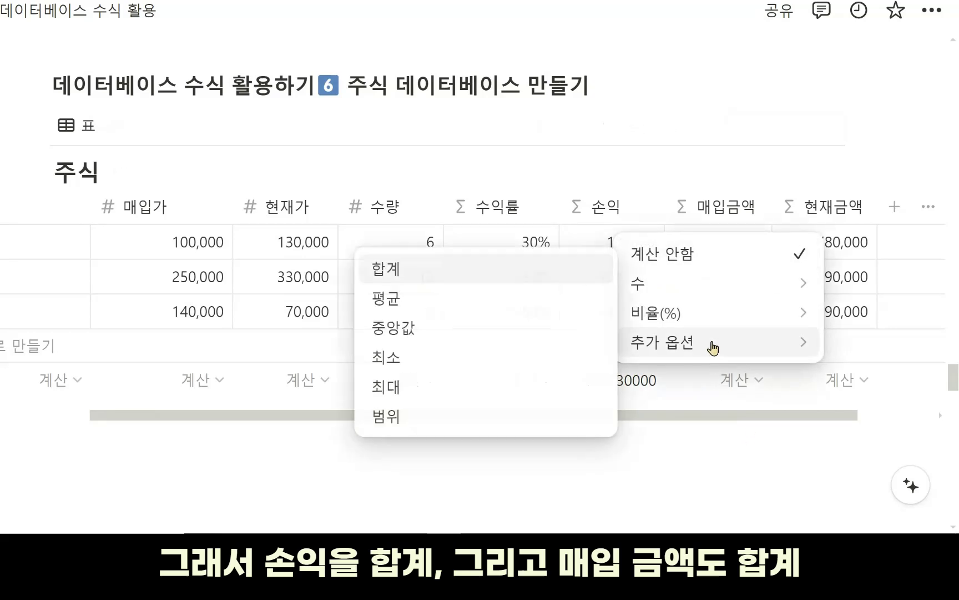
click(422, 270)
click(865, 382)
mouse_move(787, 343)
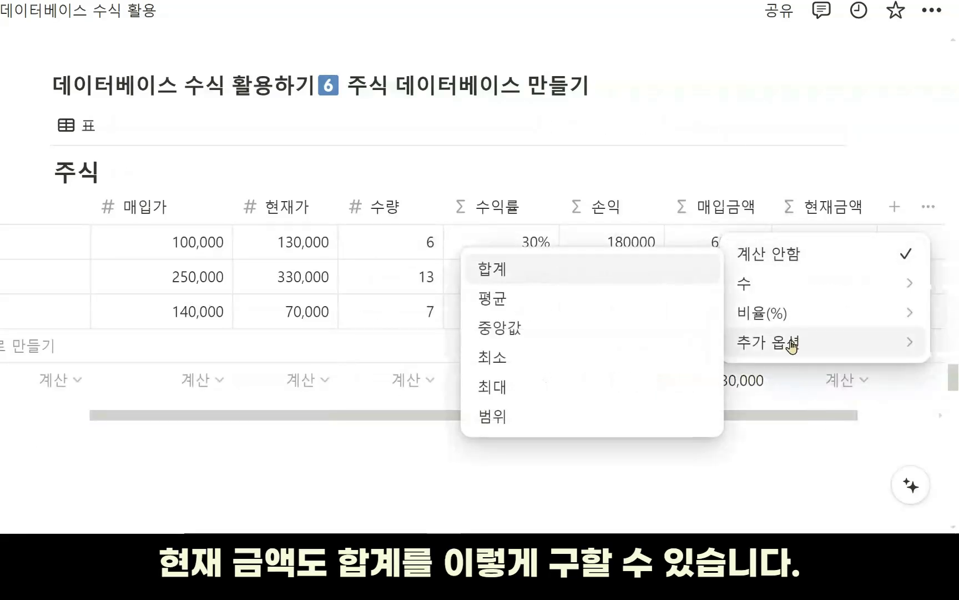
click(541, 276)
click(590, 462)
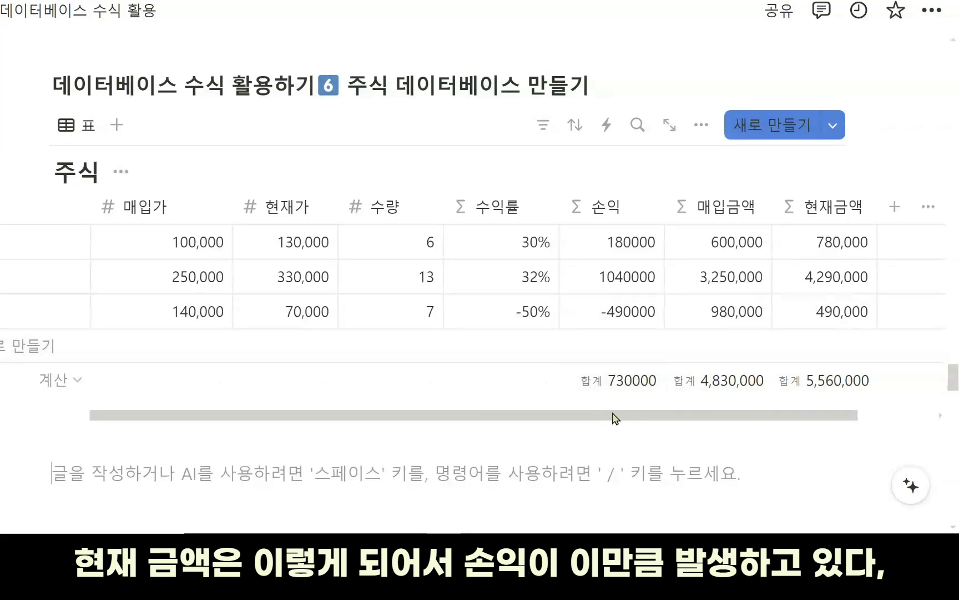
Narrow the 종목 column and add a new row named 예수금 with a 매입가 of 500,000
drag(604, 418, 449, 428)
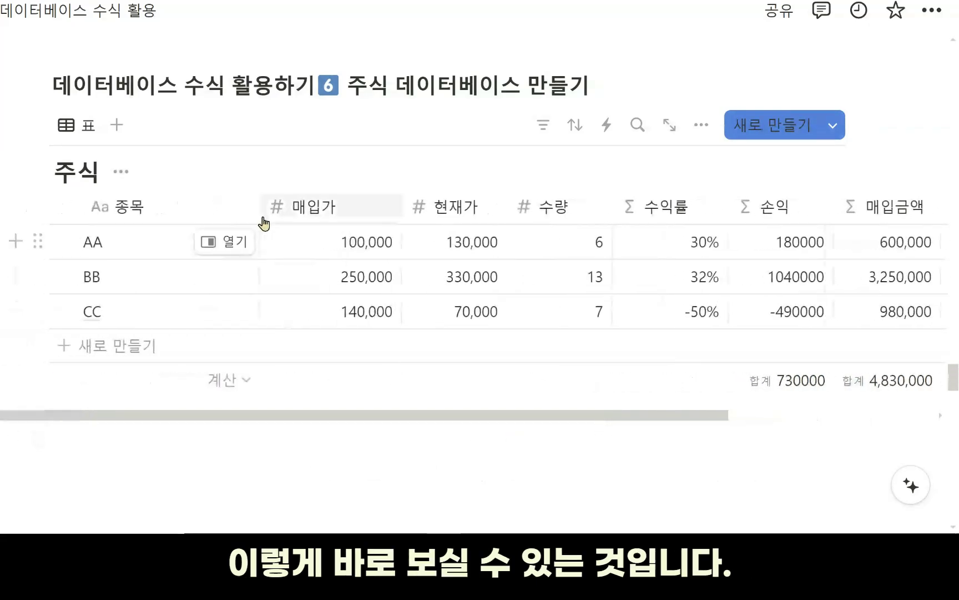
drag(259, 210, 188, 211)
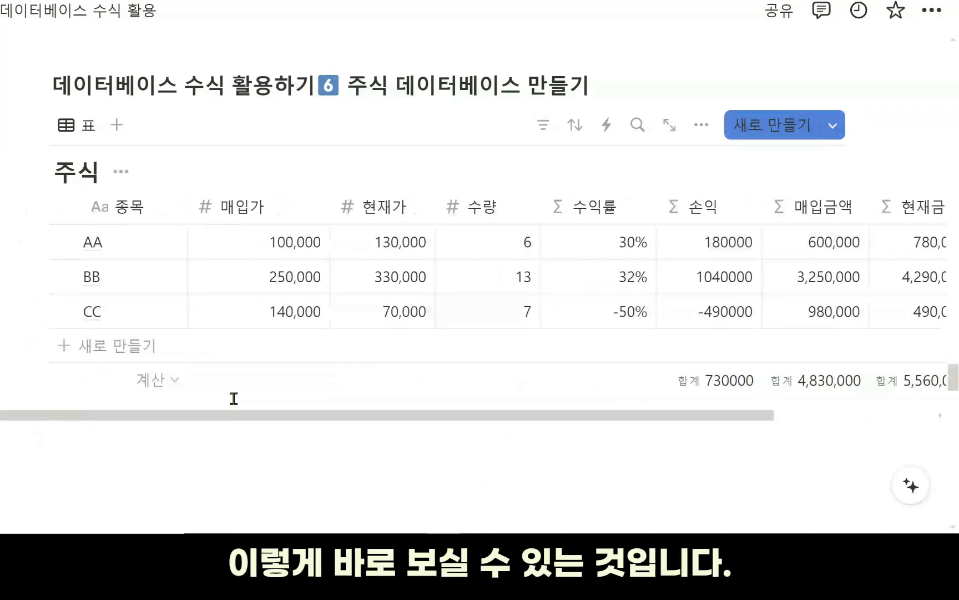
click(130, 353)
text(ㅇ)
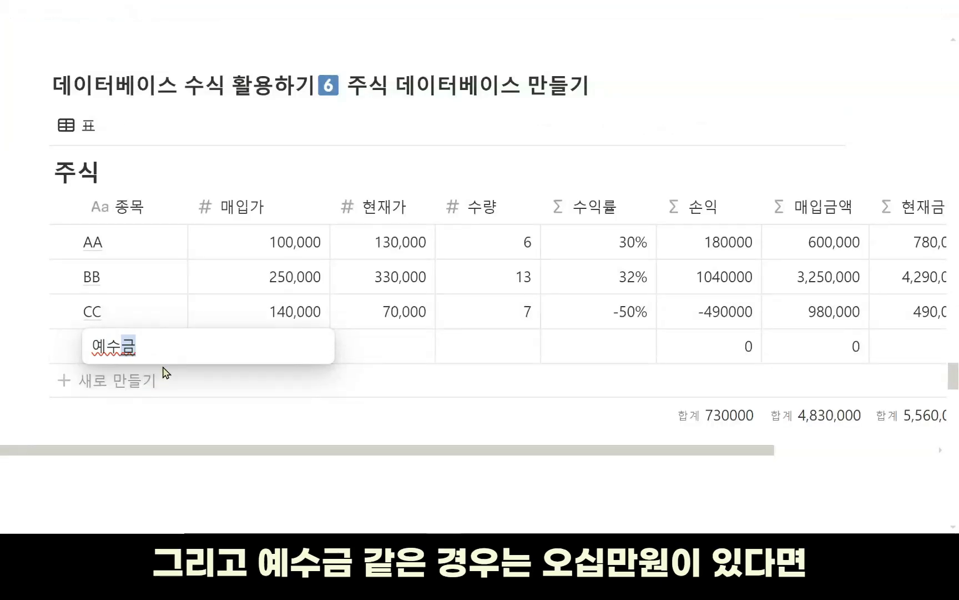
text(ㅖ수금)
key(Return)
click(304, 355)
text(5)
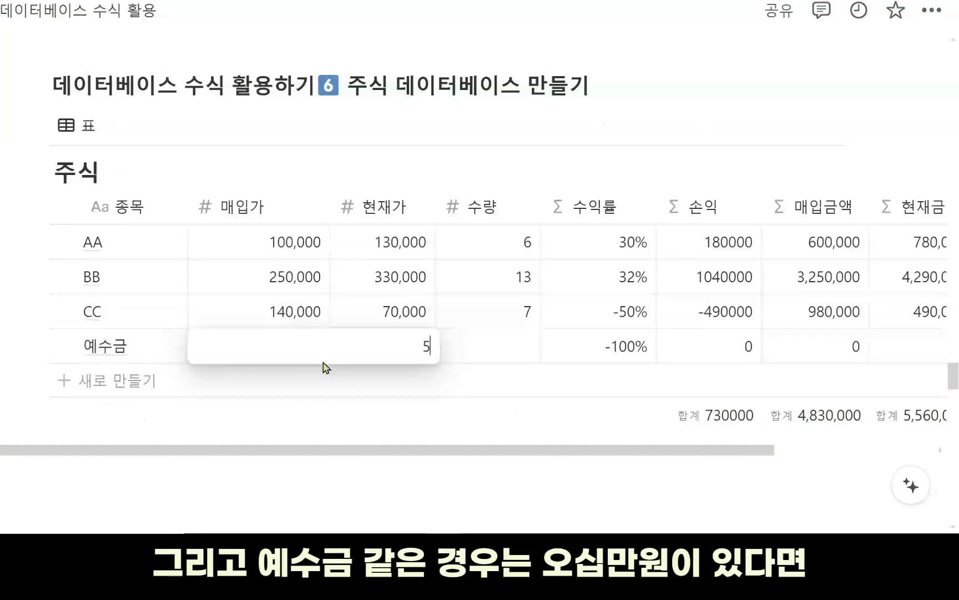
text(00,000)
key(Return)
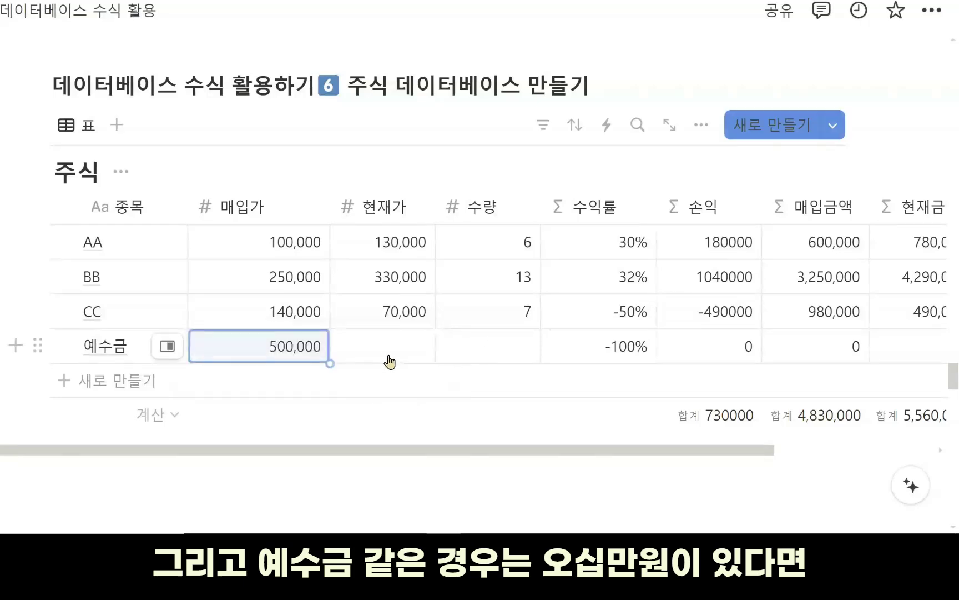
Set the 예수금 row's 현재가 to 500,000 and its 수량 to 1
click(388, 355)
text(500,000)
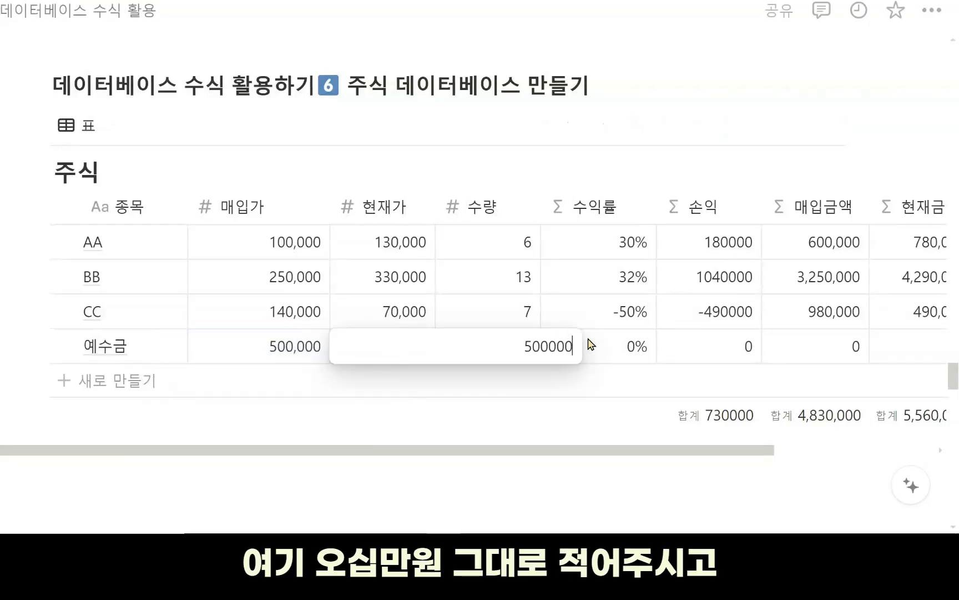
key(Return)
click(522, 349)
text(1)
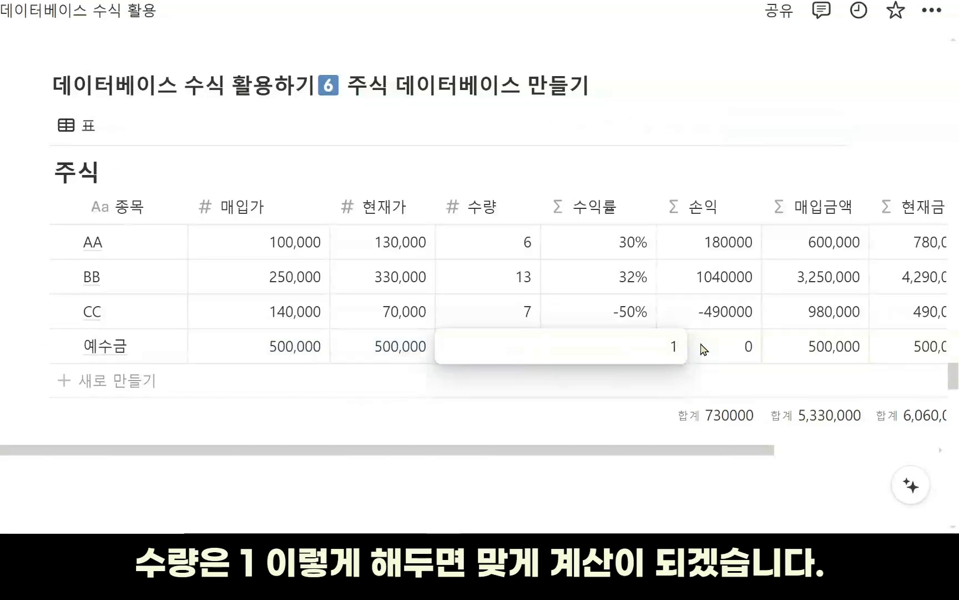
click(700, 347)
click(665, 450)
mouse_move(666, 451)
mouse_down()
mouse_move(809, 445)
mouse_move(672, 451)
mouse_up()
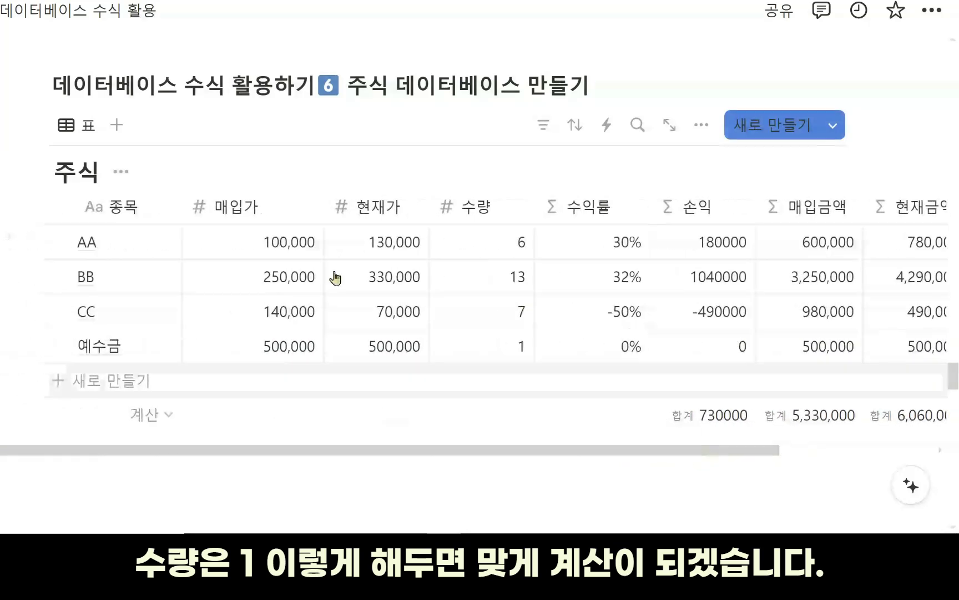
Add a 차트 view to the 주식 database and set its chart type to donut
scroll(65, 201, up, 2)
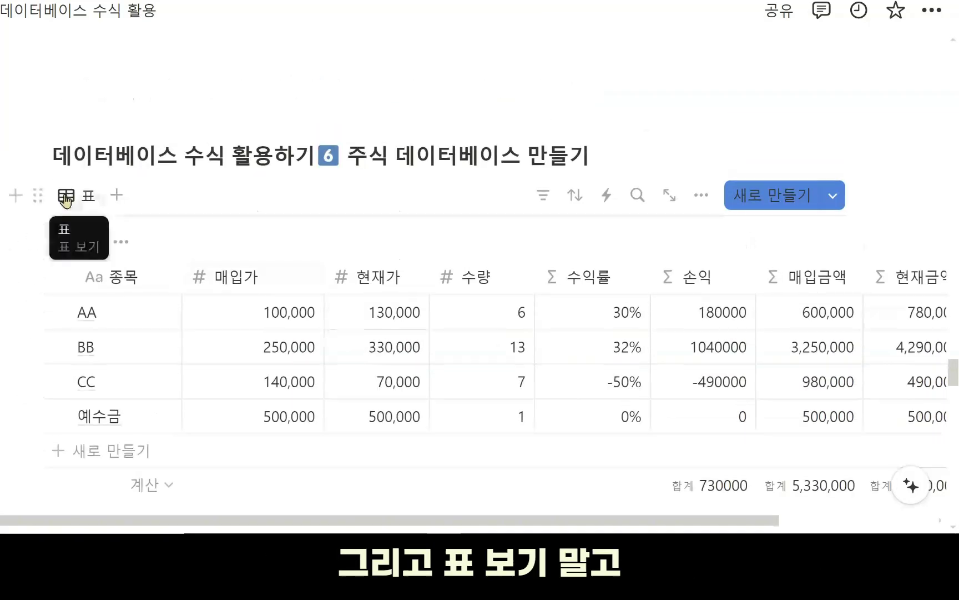
click(116, 196)
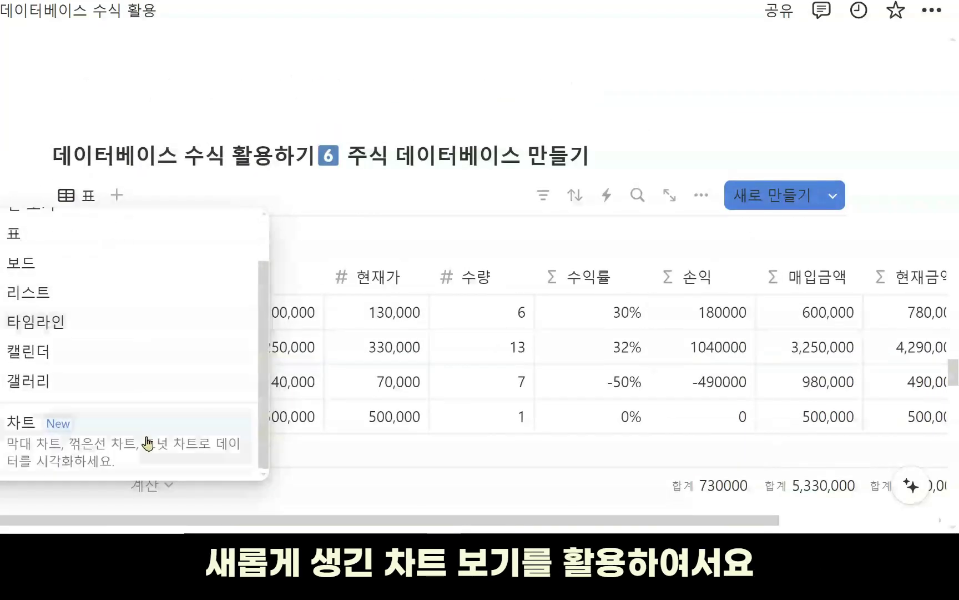
click(146, 442)
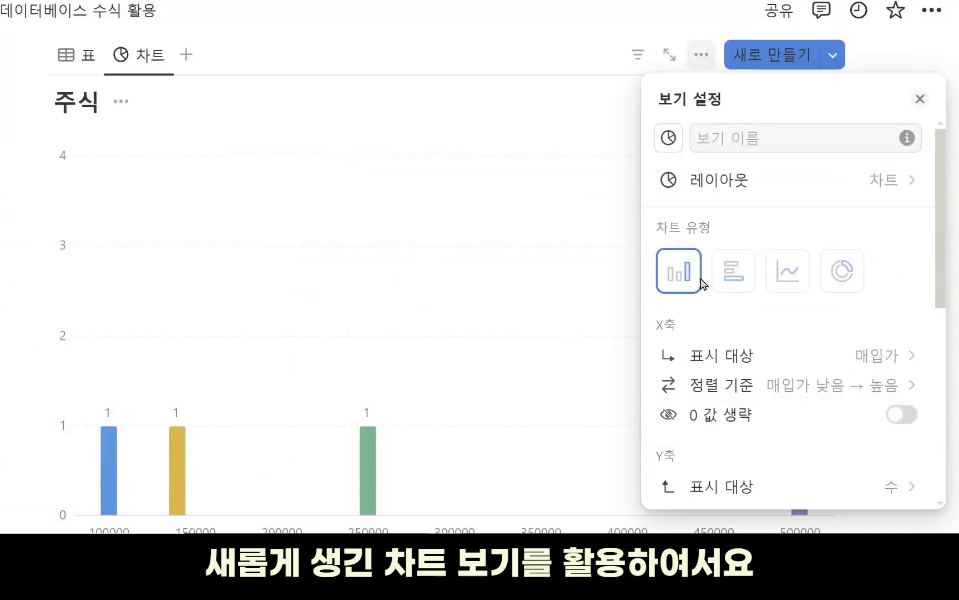
click(846, 272)
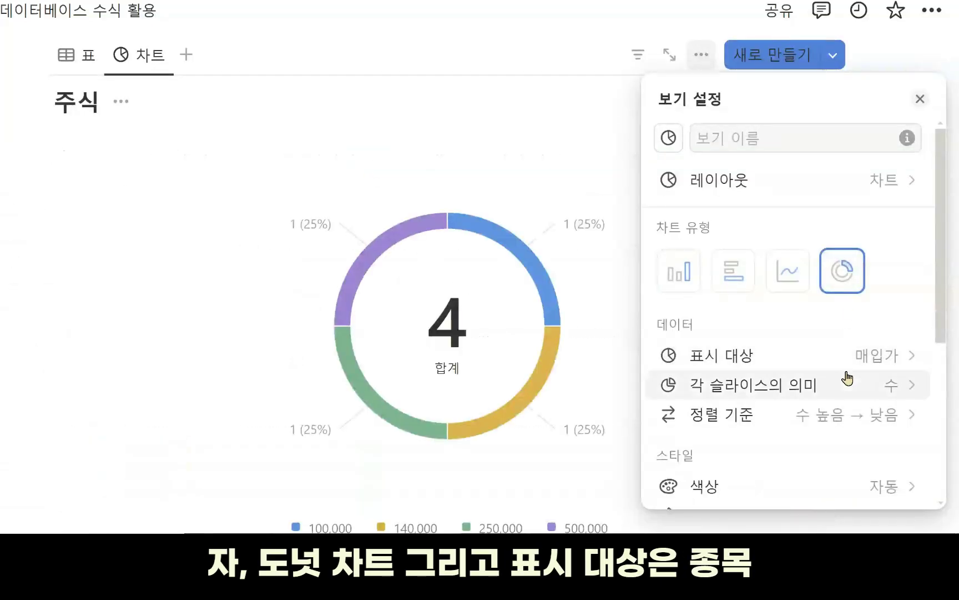
Set the donut chart to display 종목, with each slice representing the 현재금액 value
click(859, 359)
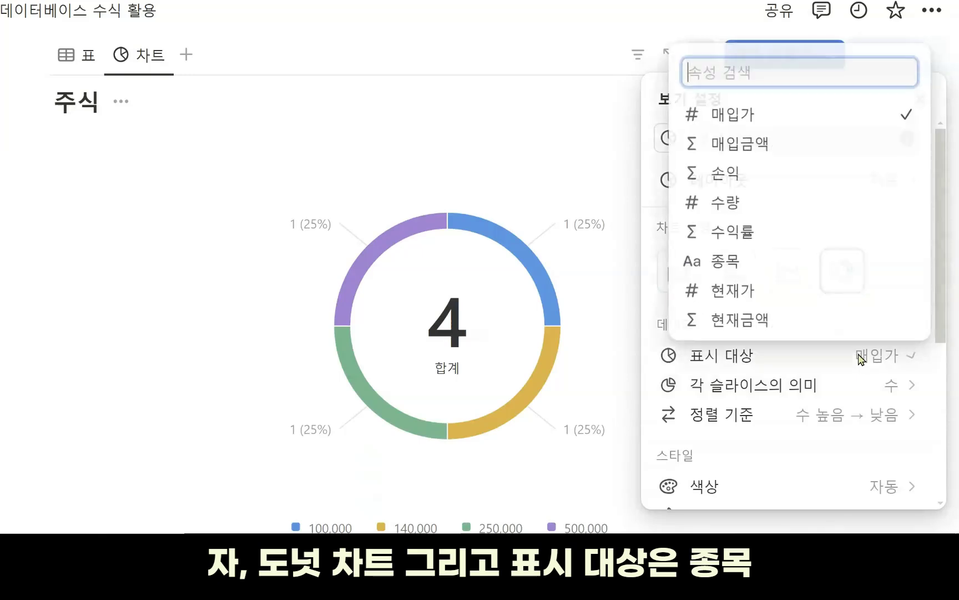
click(794, 260)
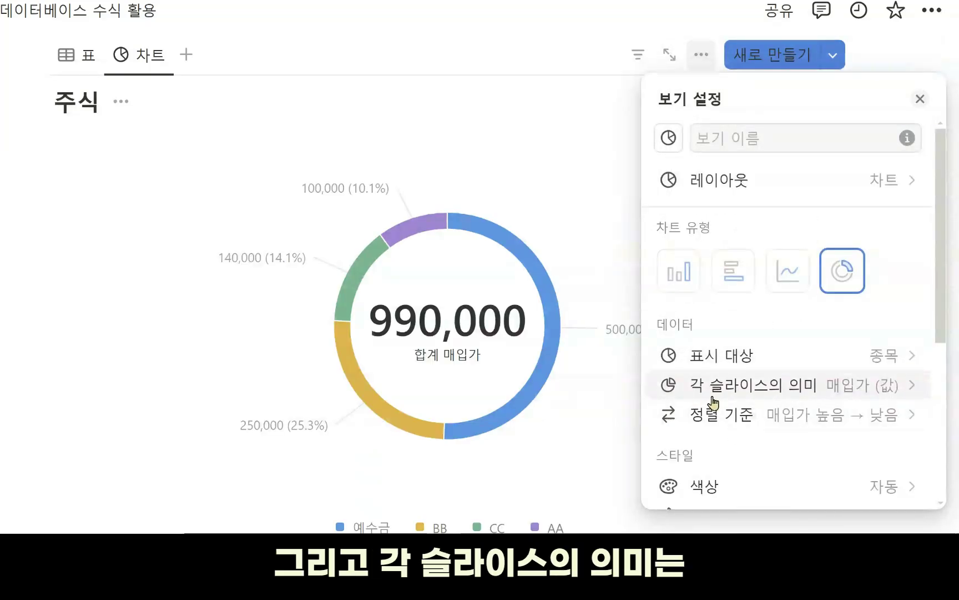
click(766, 398)
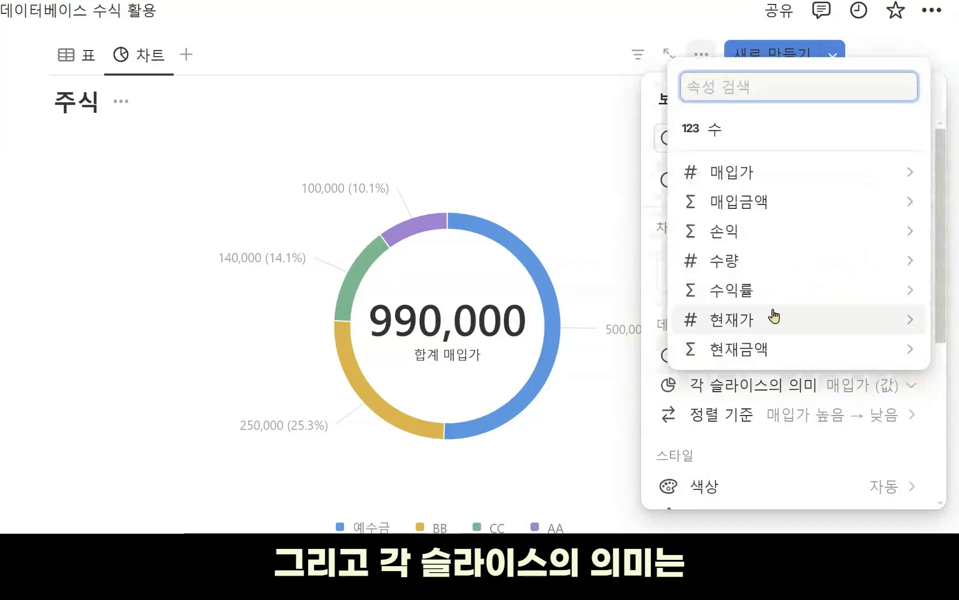
mouse_move(748, 211)
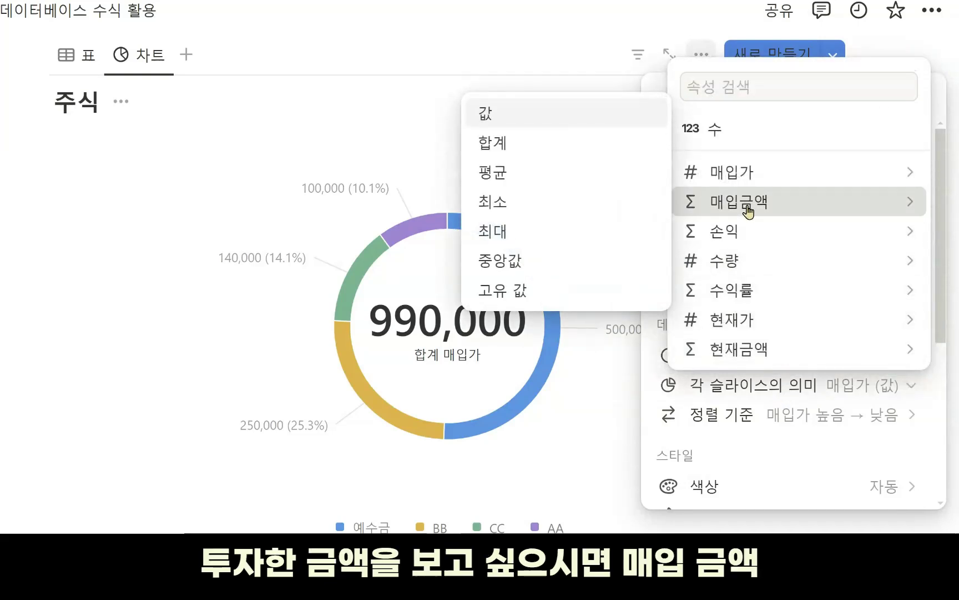
mouse_move(722, 260)
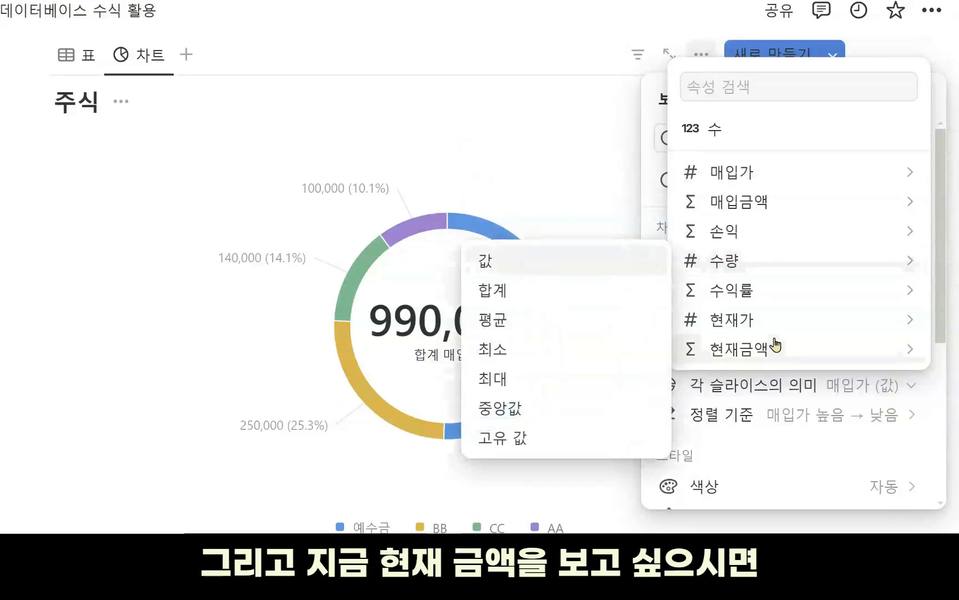
mouse_move(780, 358)
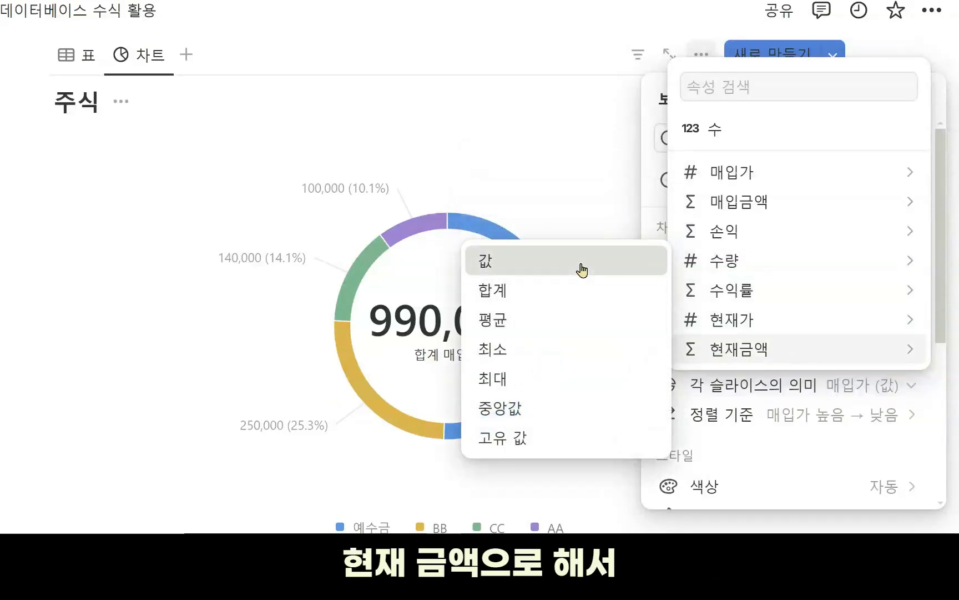
click(531, 192)
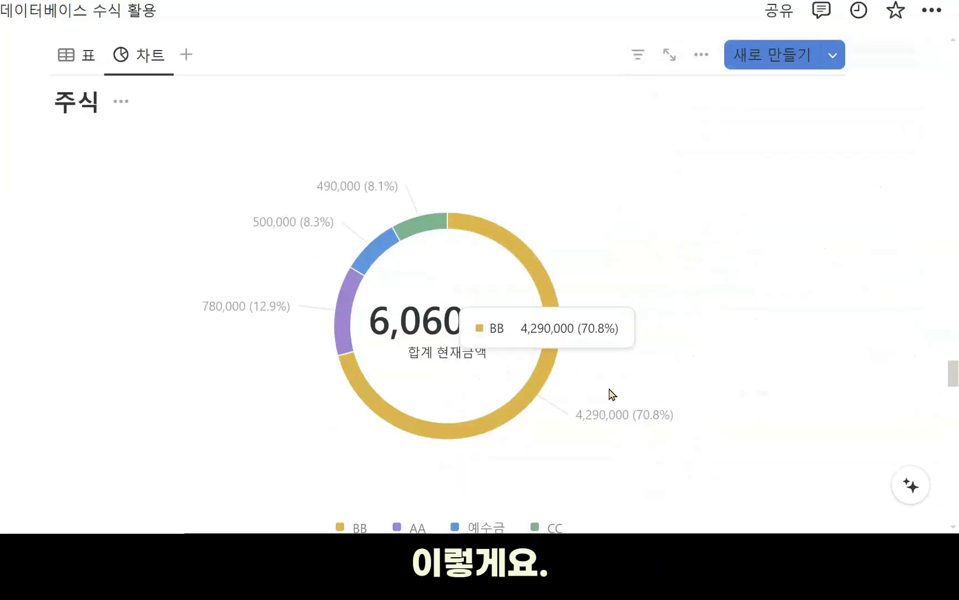
scroll(798, 376, down, 2)
scroll(798, 377, up, 2)
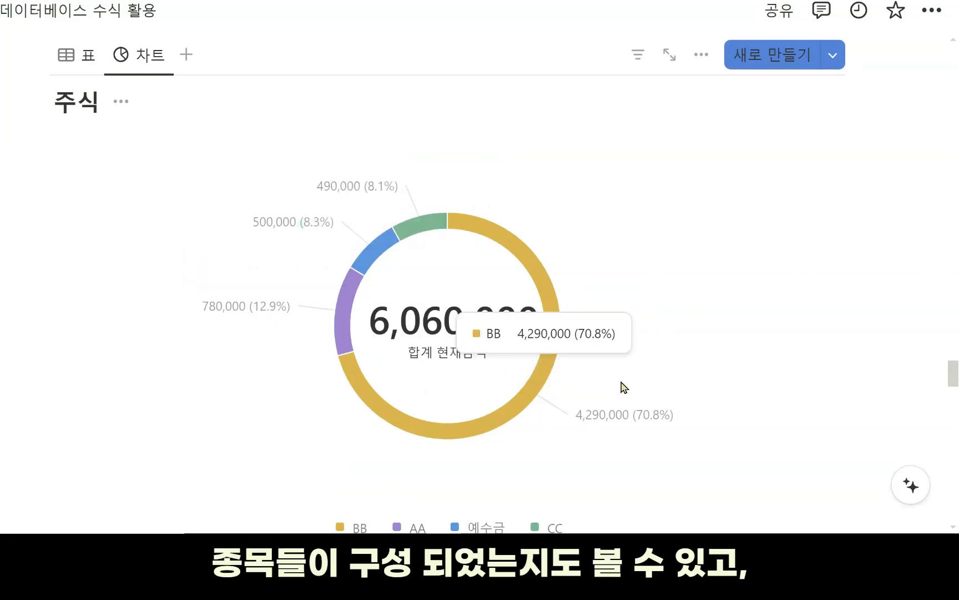
Change what each slice of the donut chart represents to 매입금액
click(701, 55)
click(893, 392)
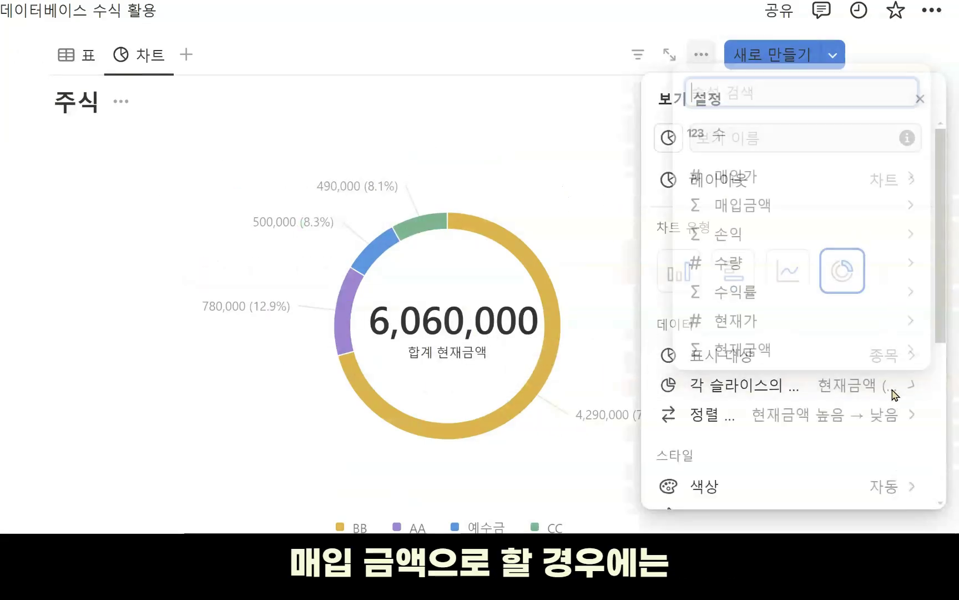
click(772, 201)
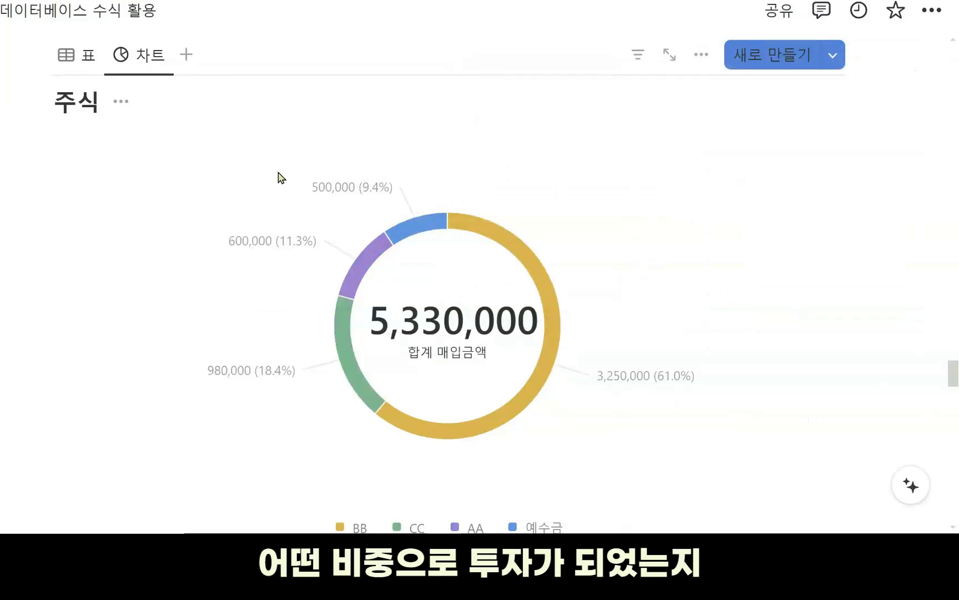
scroll(748, 267, down, 2)
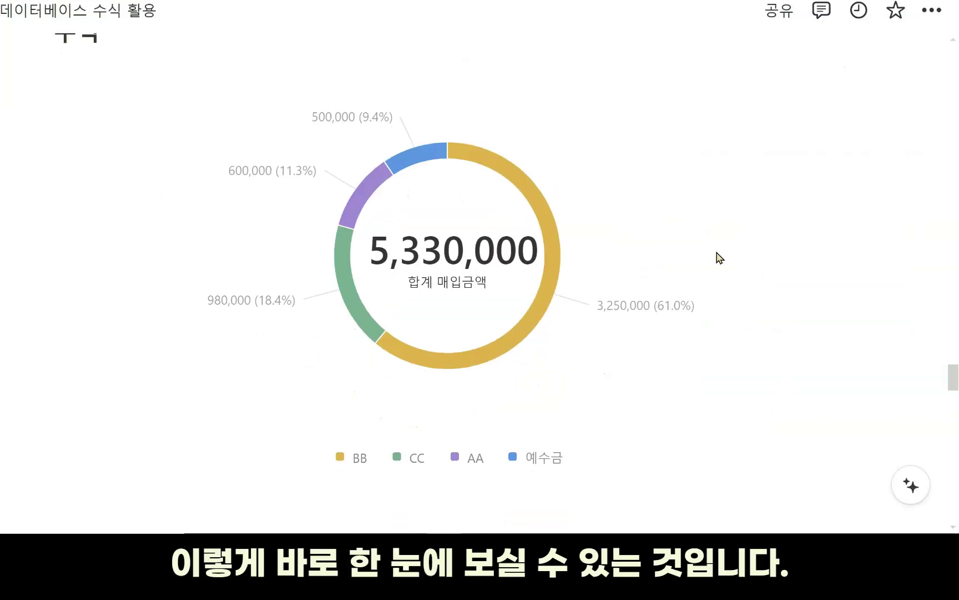
scroll(717, 257, up, 2)
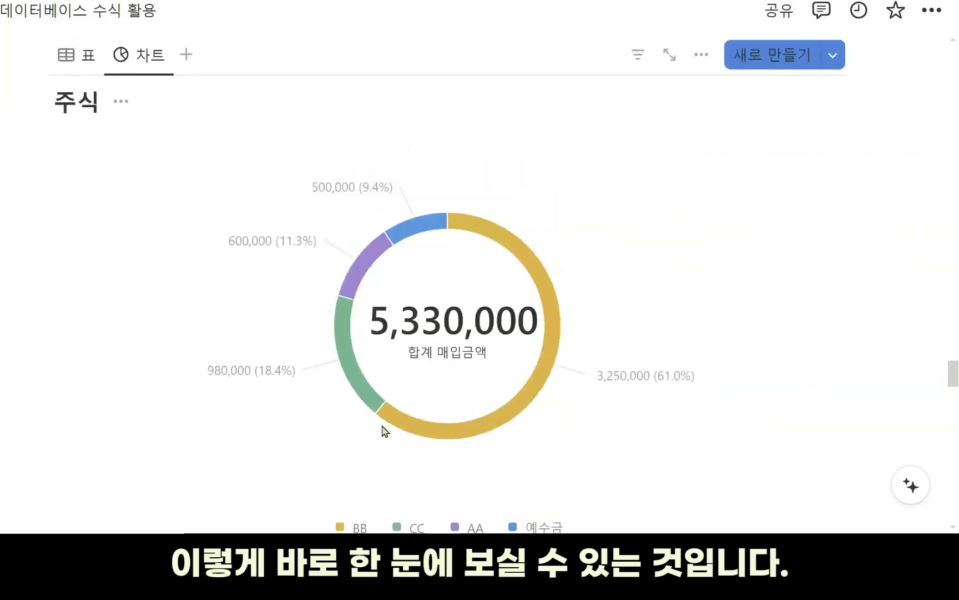
scroll(715, 295, down, 2)
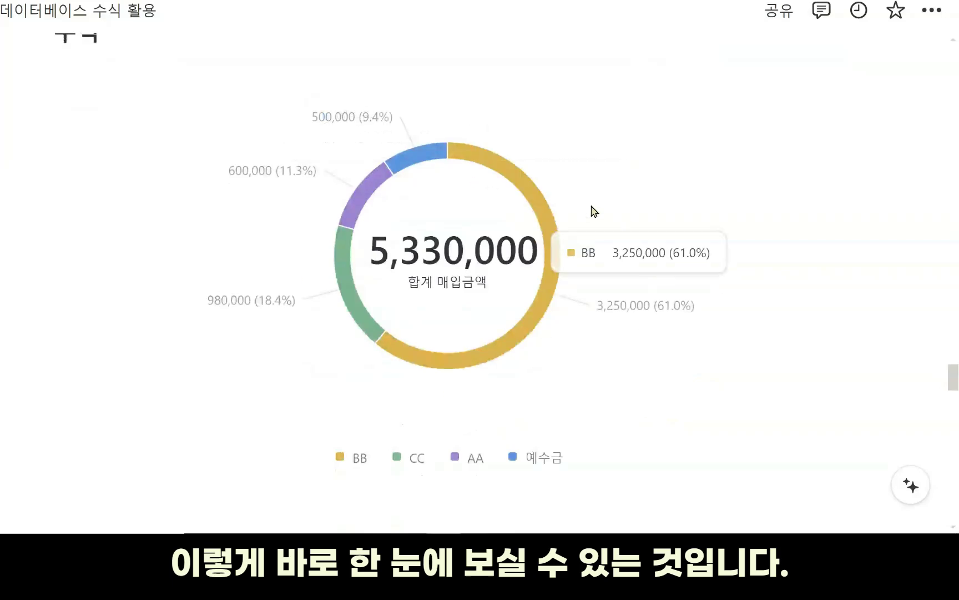
scroll(808, 310, up, 1)
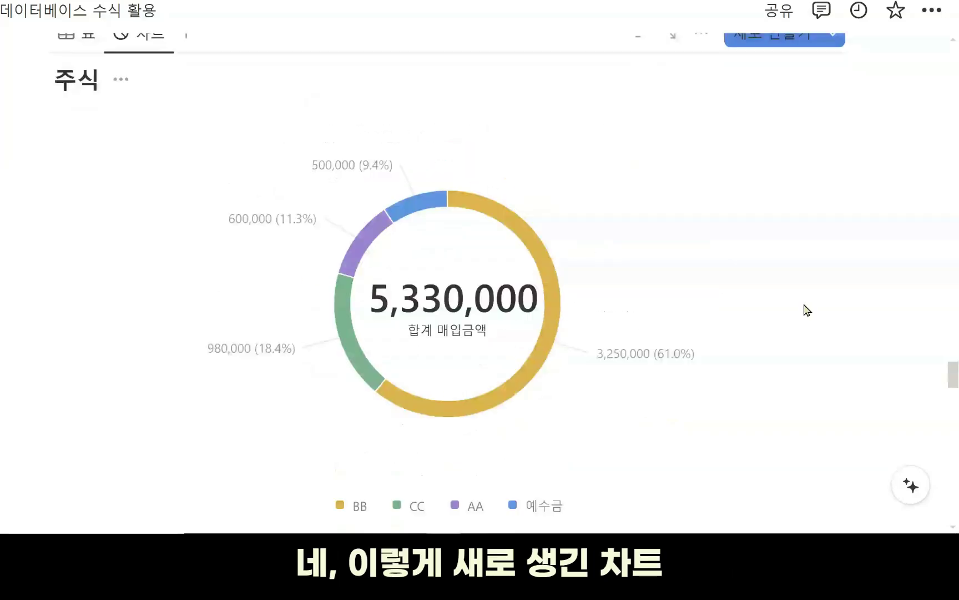
right_click(751, 275)
key(Escape)
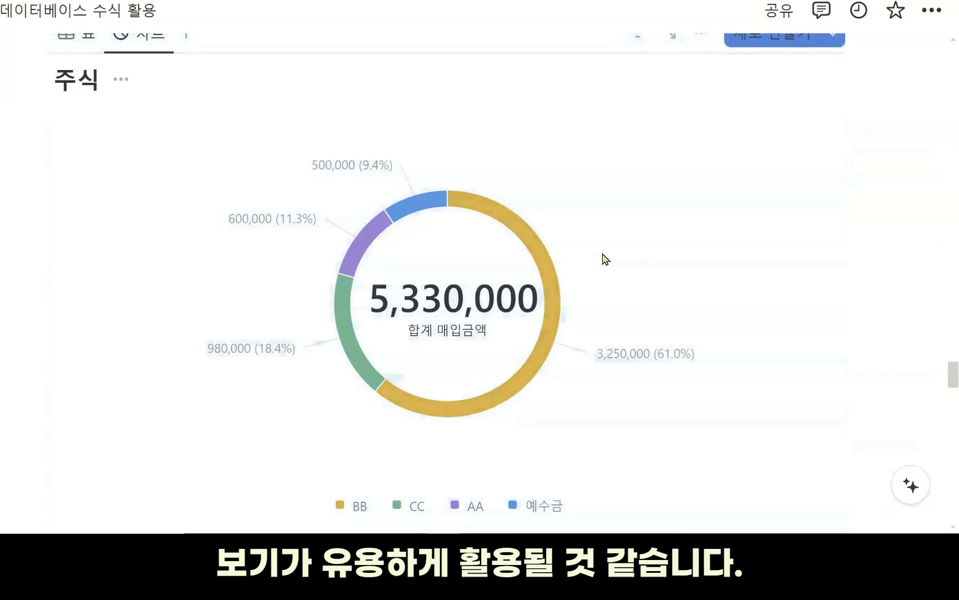
Return to the 표 view of the 주식 database and freeze its columns up to 종목
scroll(476, 298, up, 2)
click(78, 103)
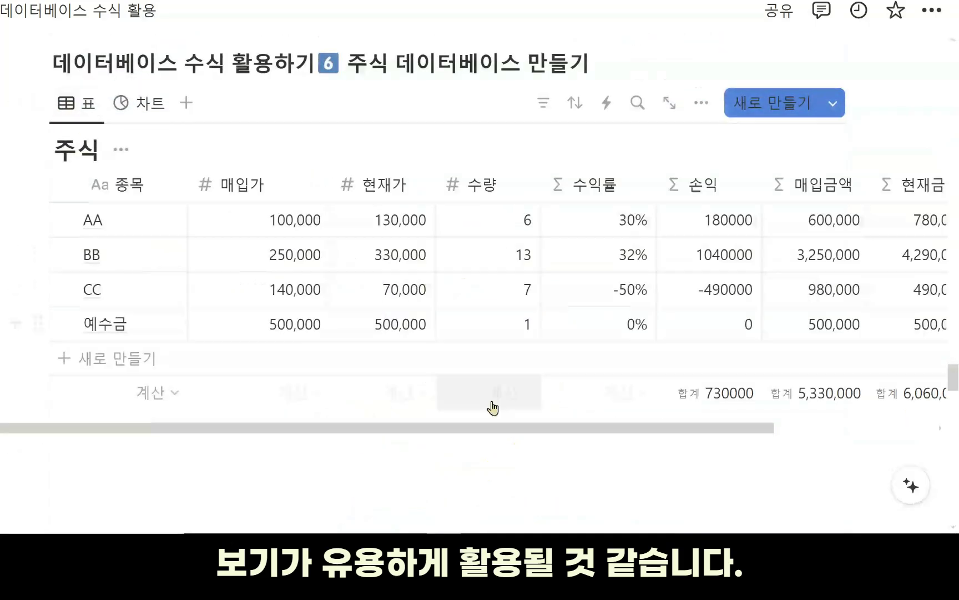
click(129, 185)
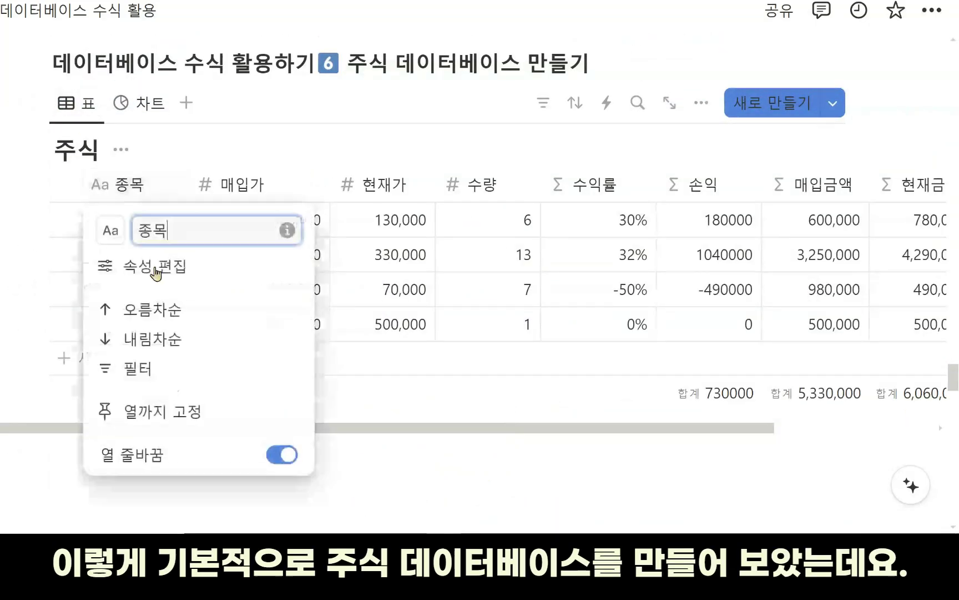
click(198, 413)
scroll(330, 437, right, 5)
scroll(413, 439, right, 2)
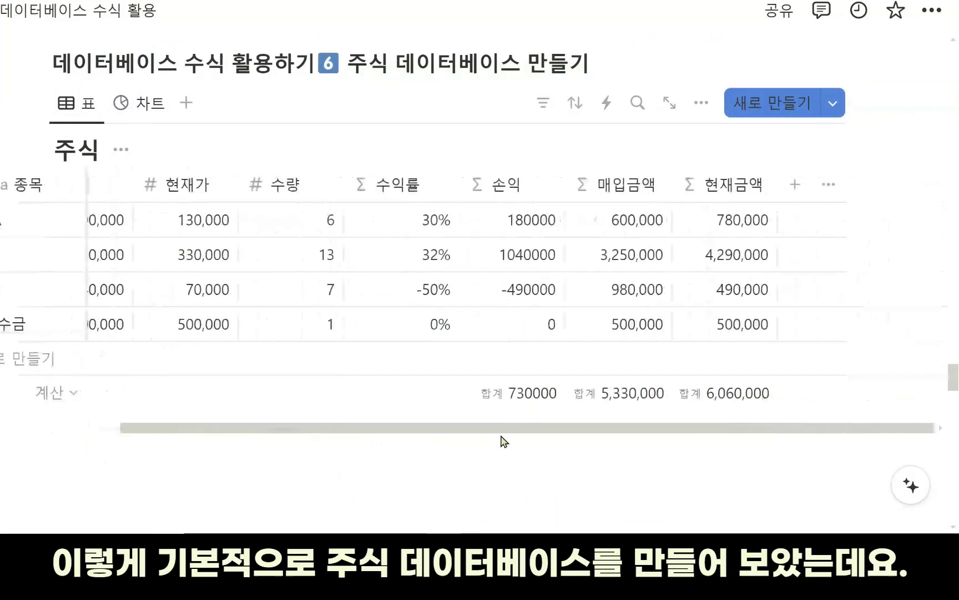
scroll(471, 440, left, 5)
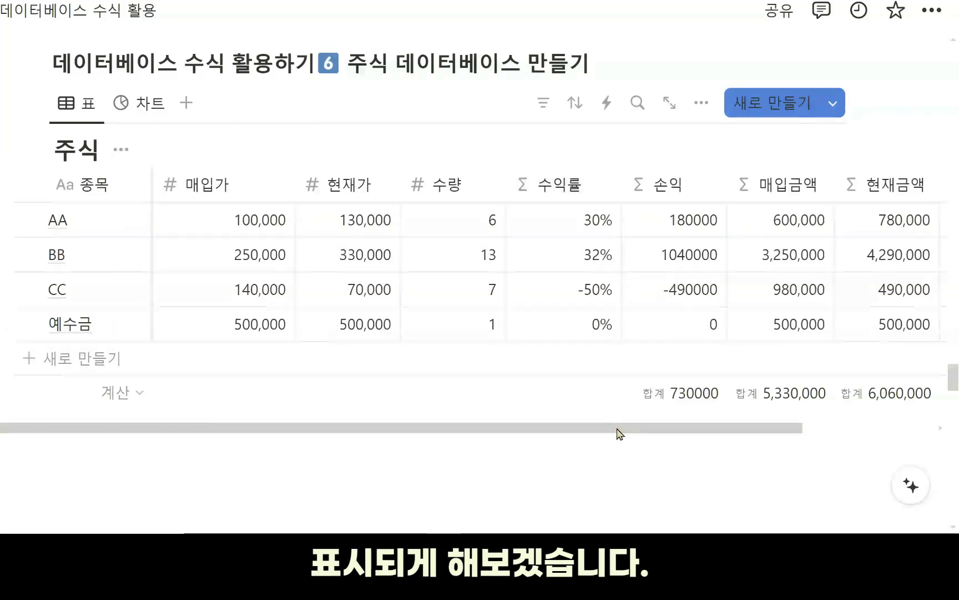
scroll(625, 433, right, 1)
drag(622, 428, 622, 427)
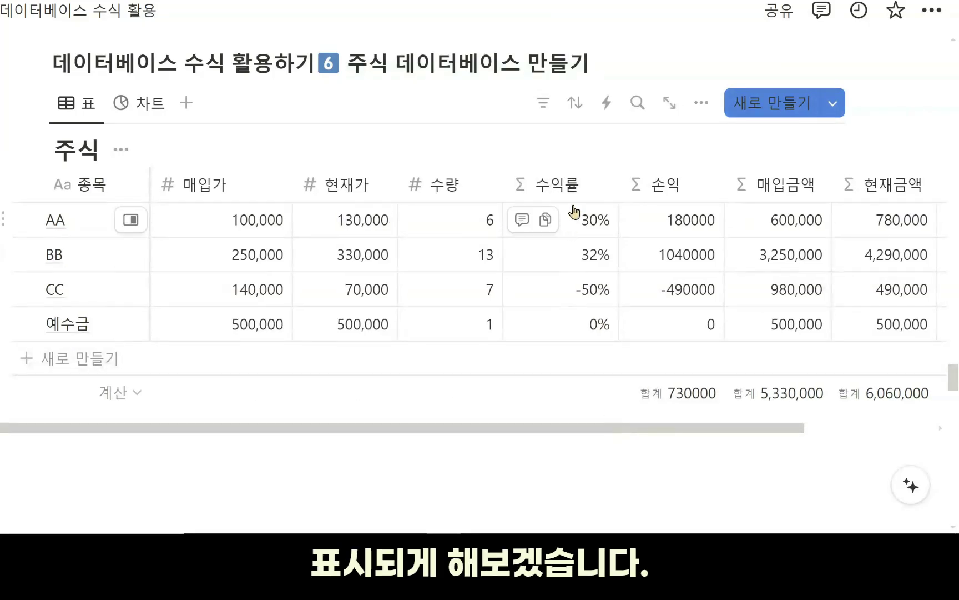
Duplicate the 수익률 property in the 주식 table
click(573, 188)
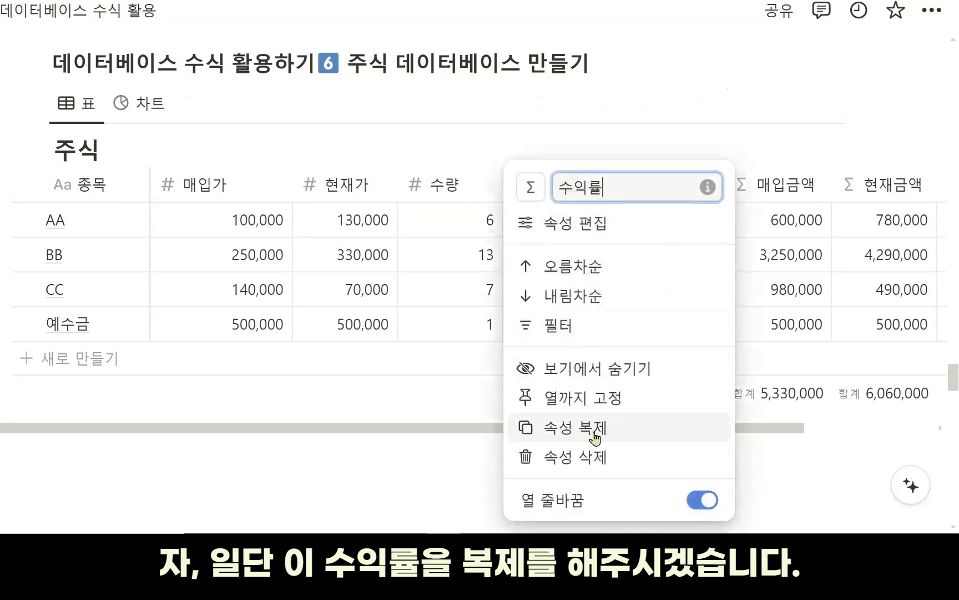
click(593, 435)
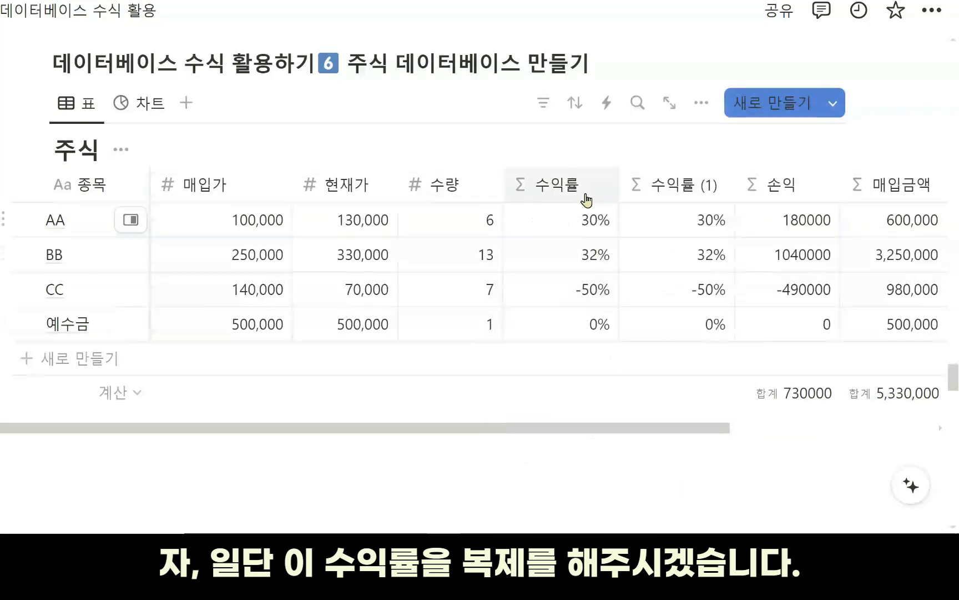
drag(584, 190, 591, 179)
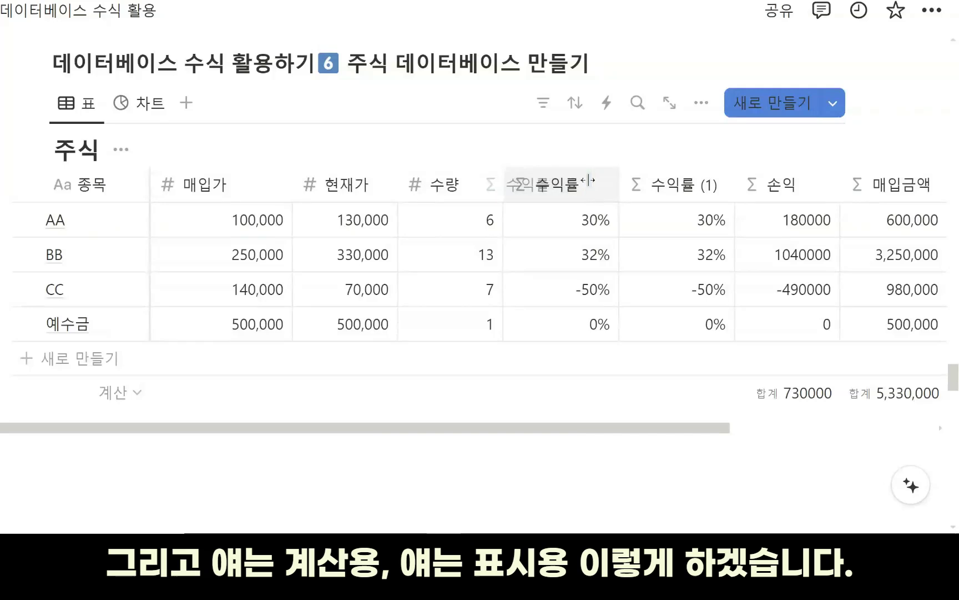
Rename the original 수익률 property to 수익률(계산) and its duplicate to 수익률(표시)
click(583, 195)
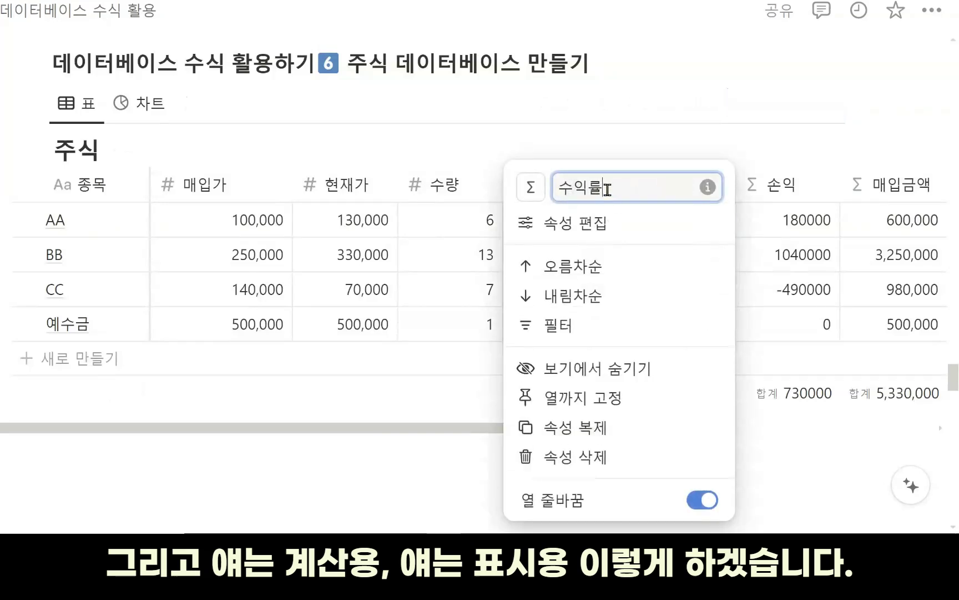
text(계산))
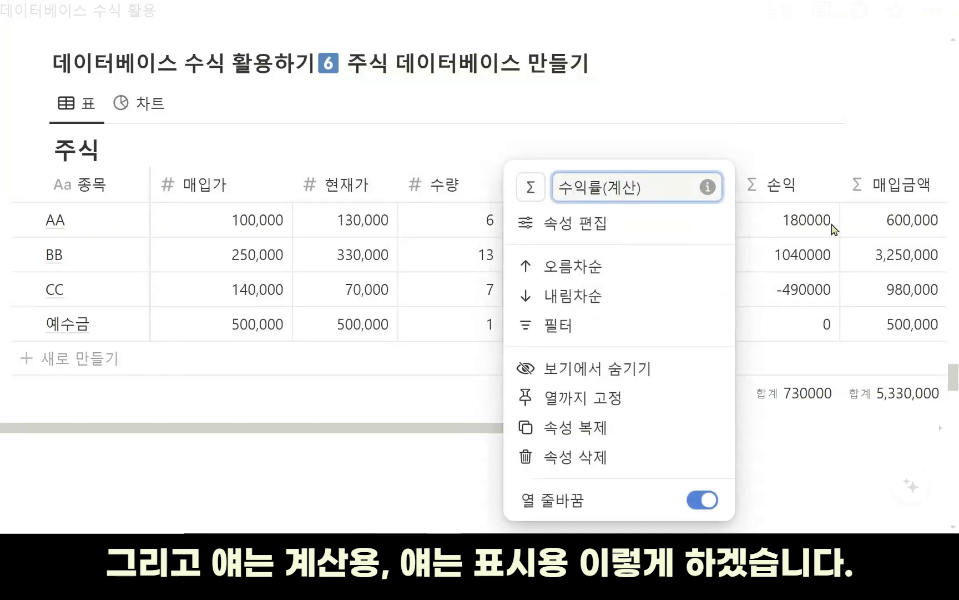
click(760, 239)
click(675, 194)
drag(777, 191, 713, 182)
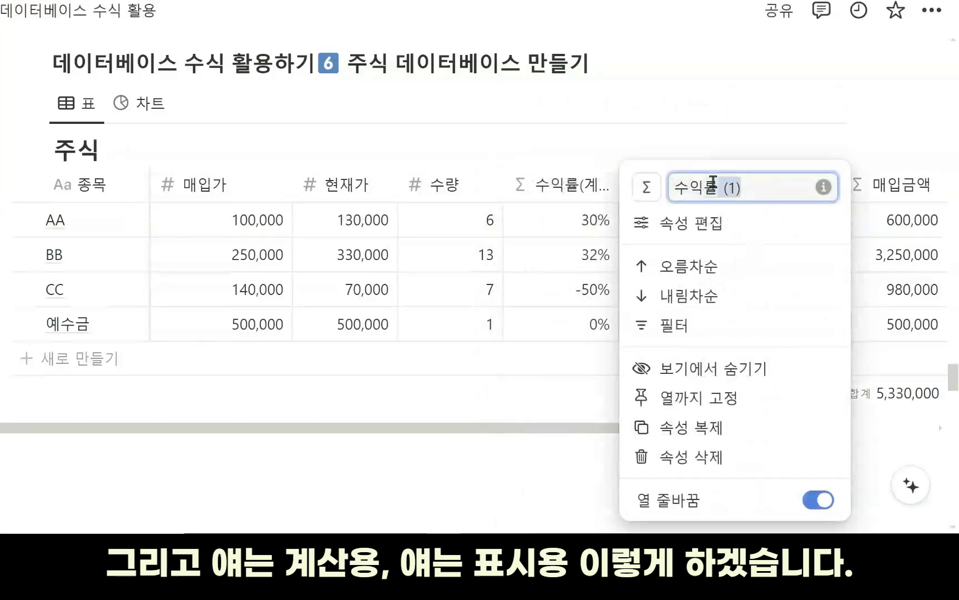
text((표시)
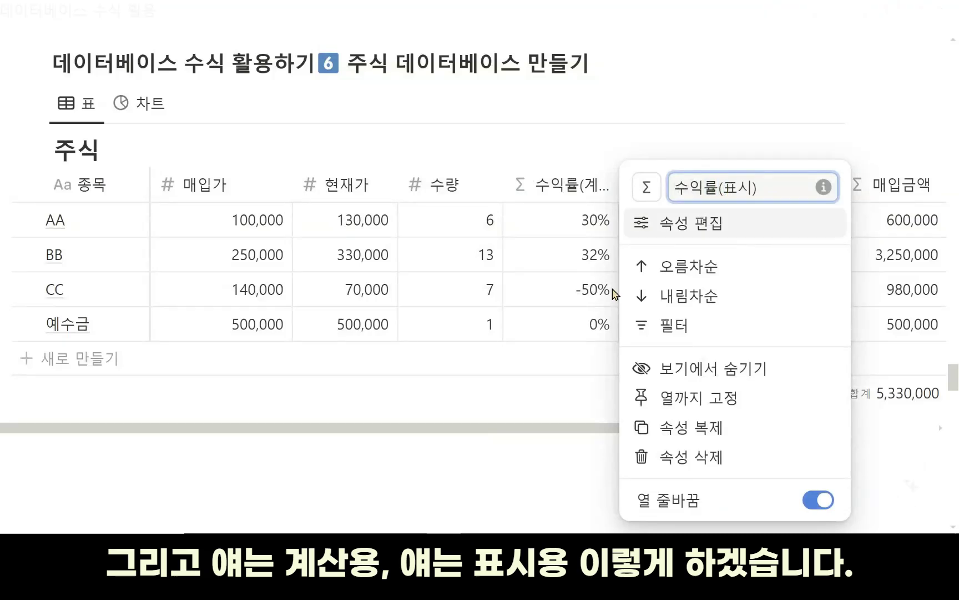
click(586, 261)
Widen the 수익률(계산) and 수익률(표시) columns to fit their full names
drag(617, 184, 661, 184)
drag(777, 185, 808, 184)
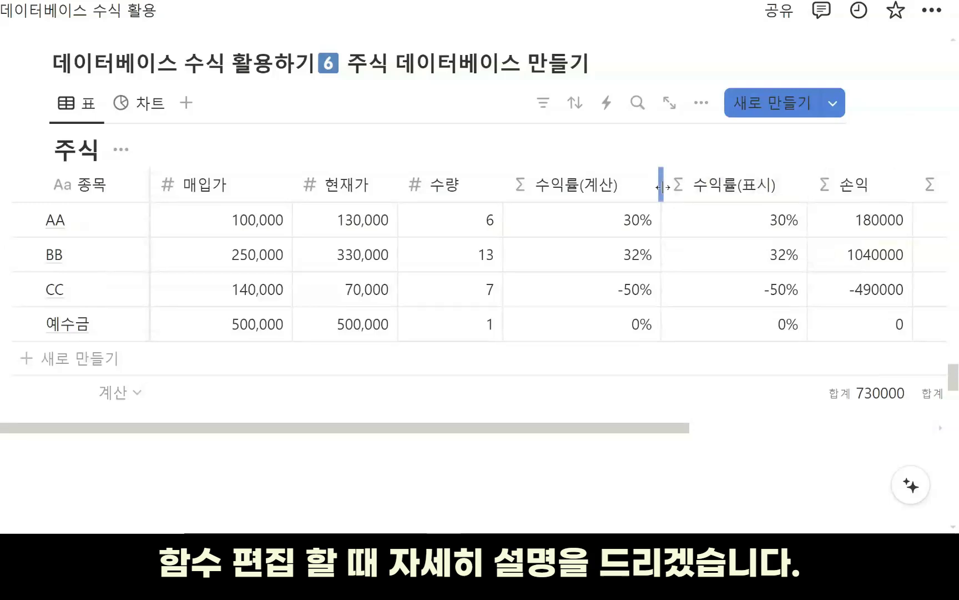
drag(660, 187, 639, 187)
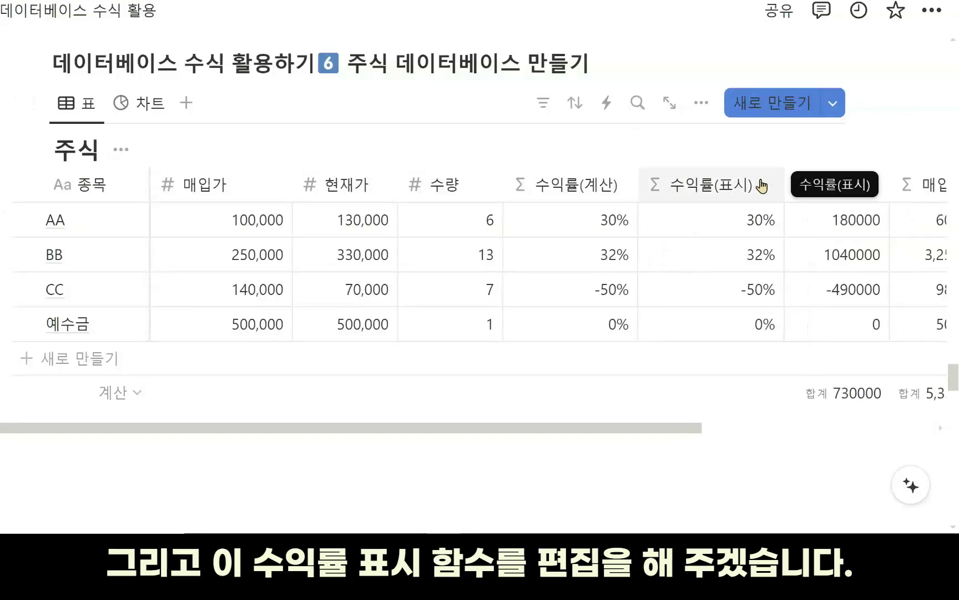
Clear the 수익률(표시) property's formula, insert an empty let() function in its place and review the function's description
click(734, 190)
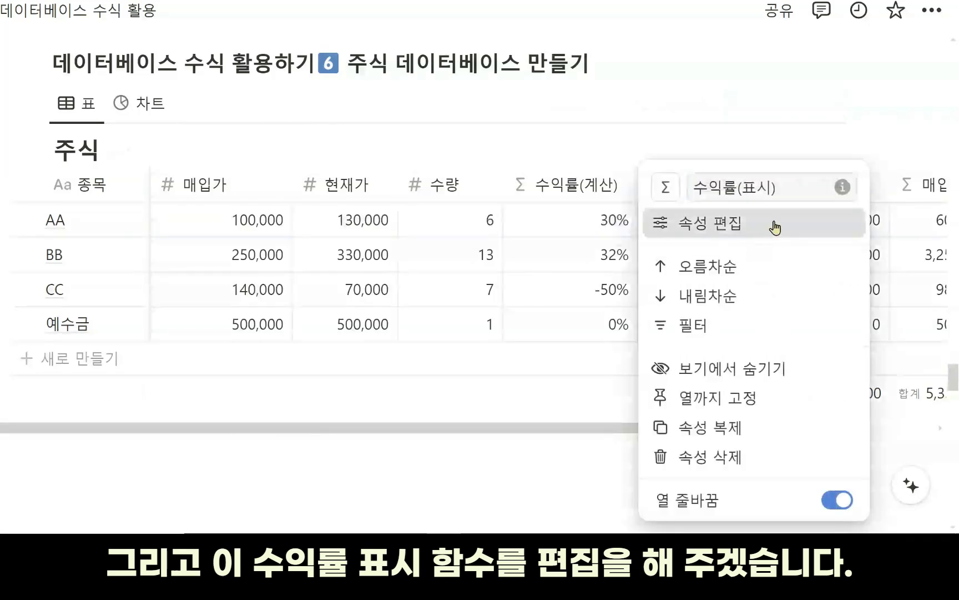
click(772, 222)
click(813, 215)
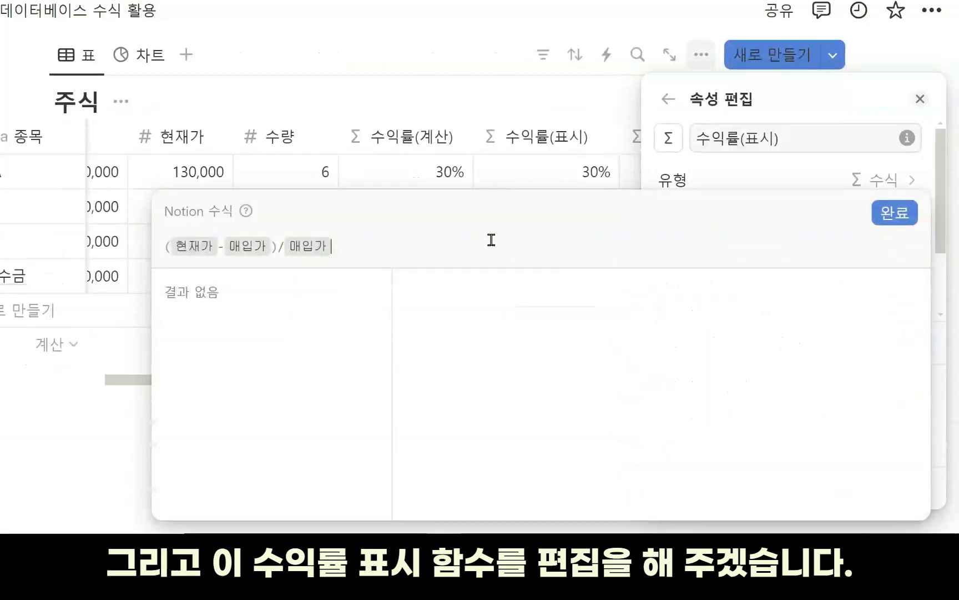
drag(332, 245, 168, 244)
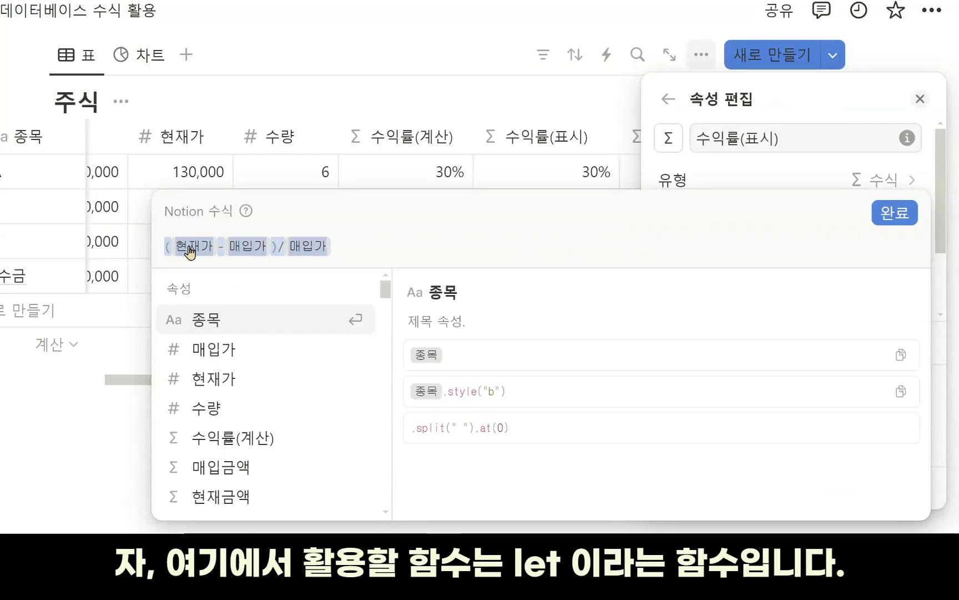
key(BackSpace)
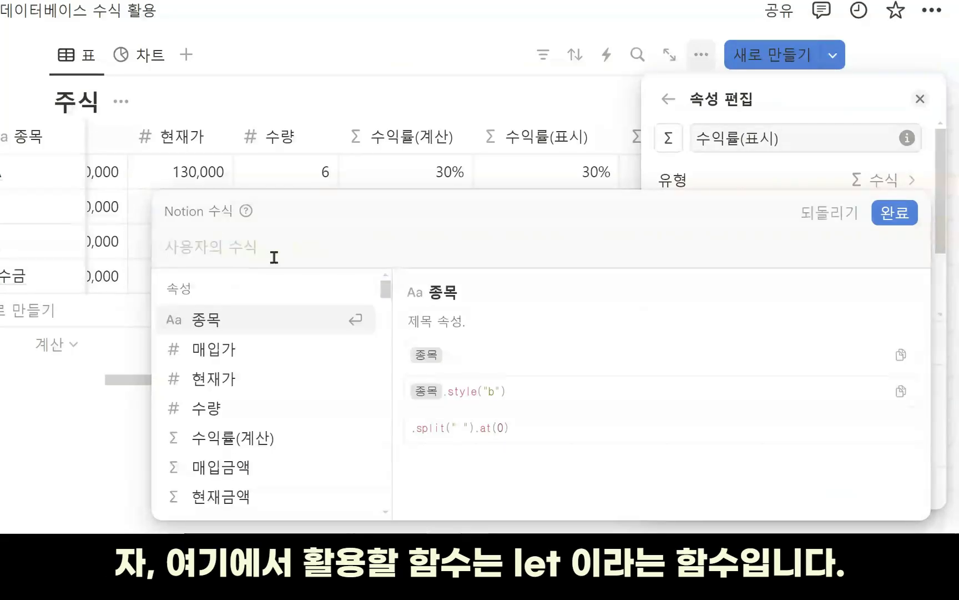
text(L)
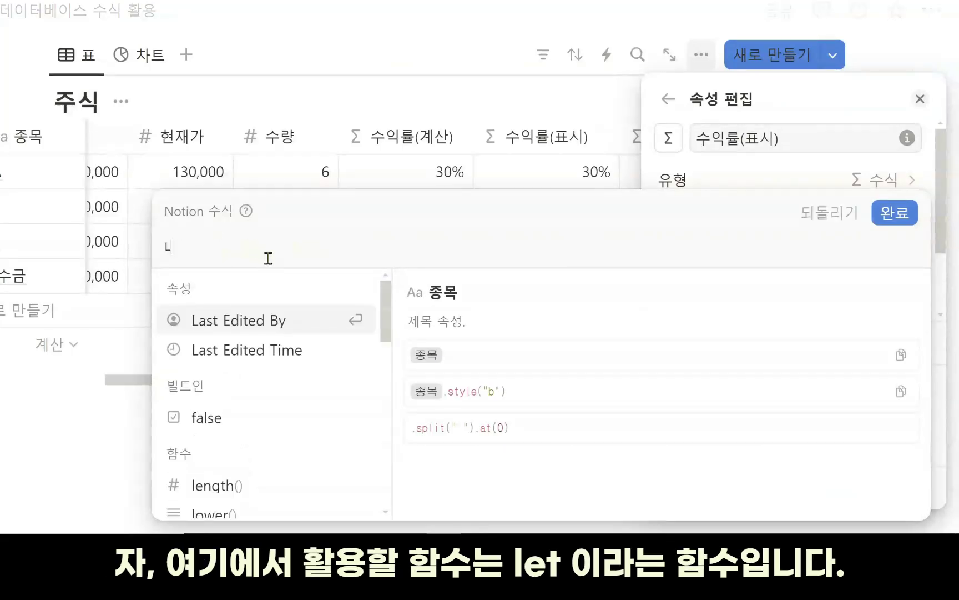
key(BackSpace)
text(LET)
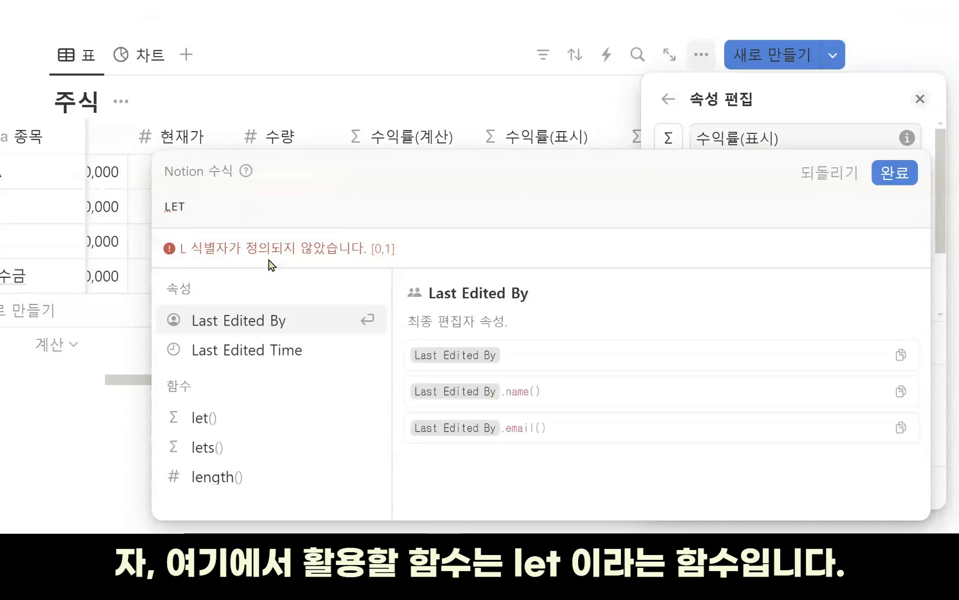
click(227, 426)
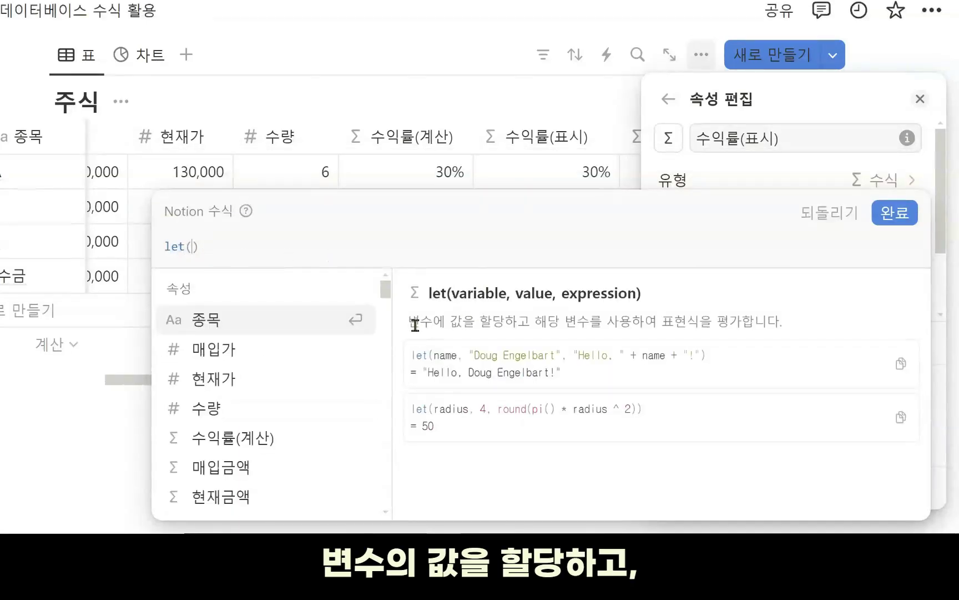
drag(407, 321, 791, 329)
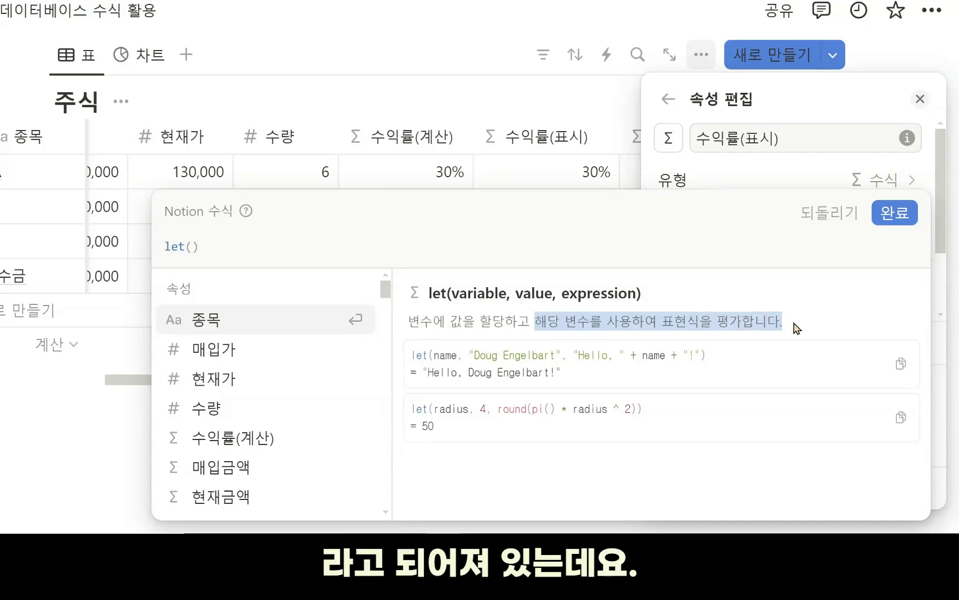
click(797, 328)
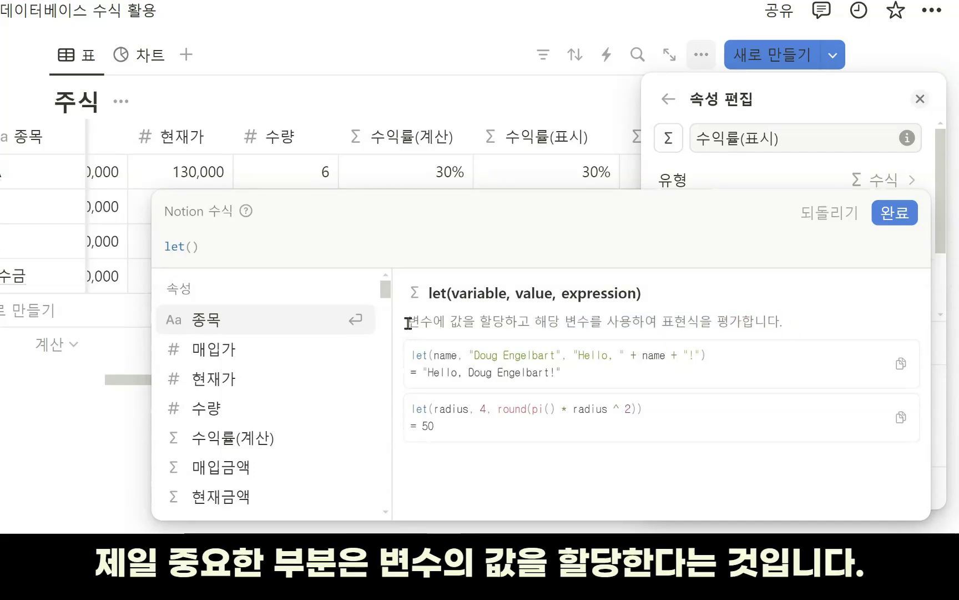
drag(408, 322, 528, 323)
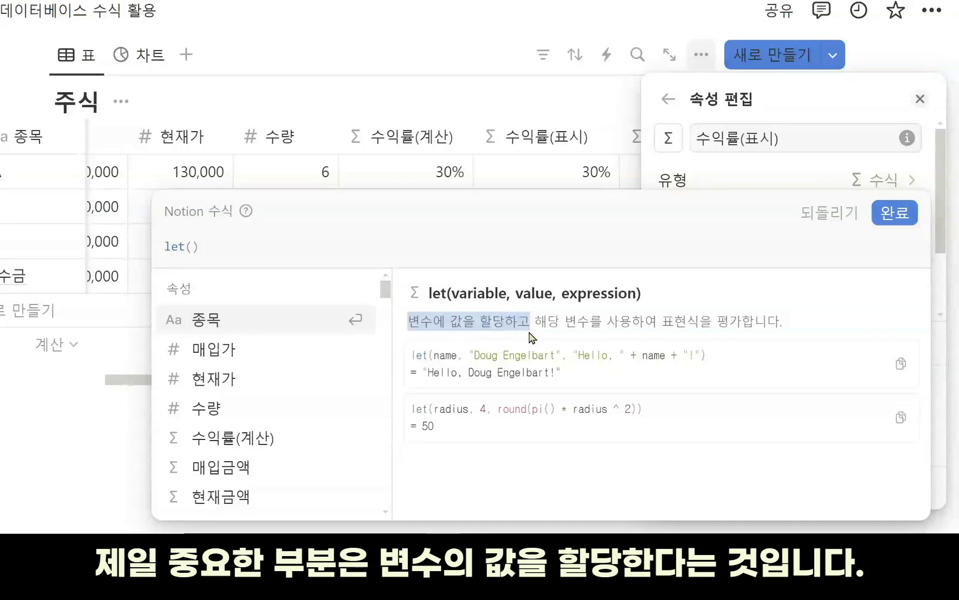